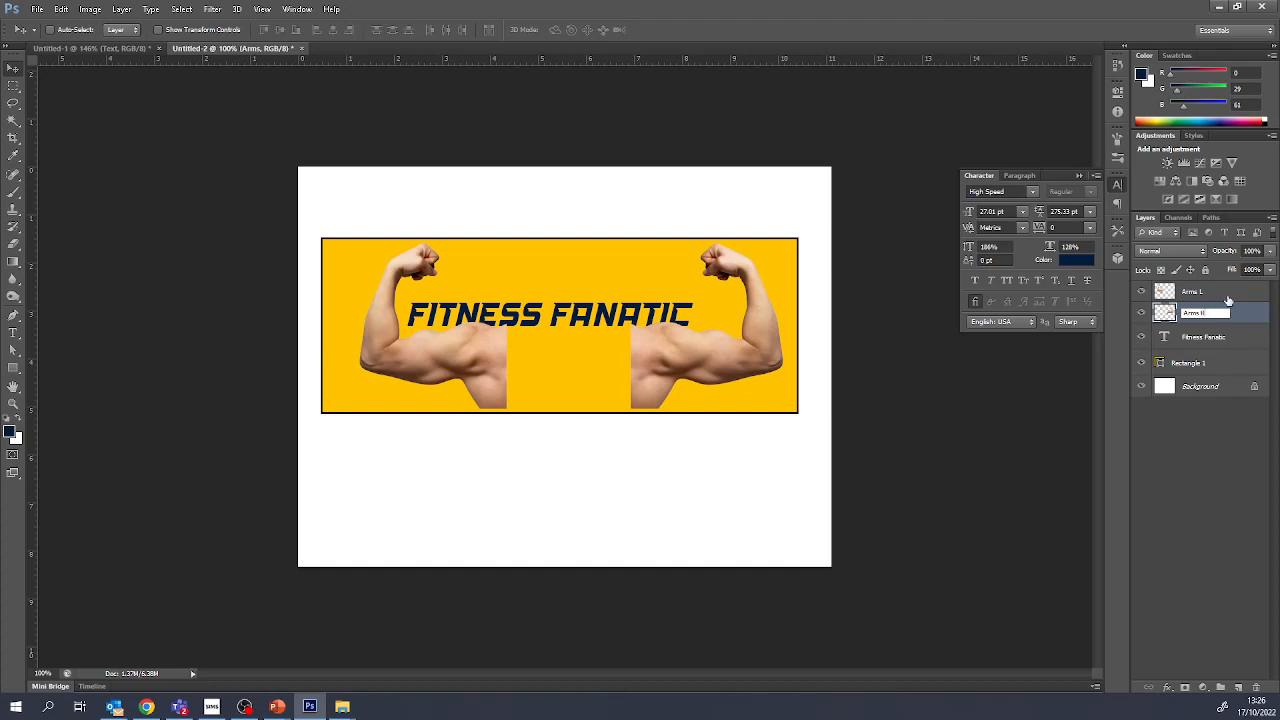
Rename the right arm's layer as Arms R
{"action": "key", "text": "Return"}
Try to erase the inner cut edge of the right arm with the 300-pixel soft Eraser
{"action": "key", "text": "e"}
{"action": "left_click_drag", "start_coordinate": [570, 361], "coordinate": [640, 363]}
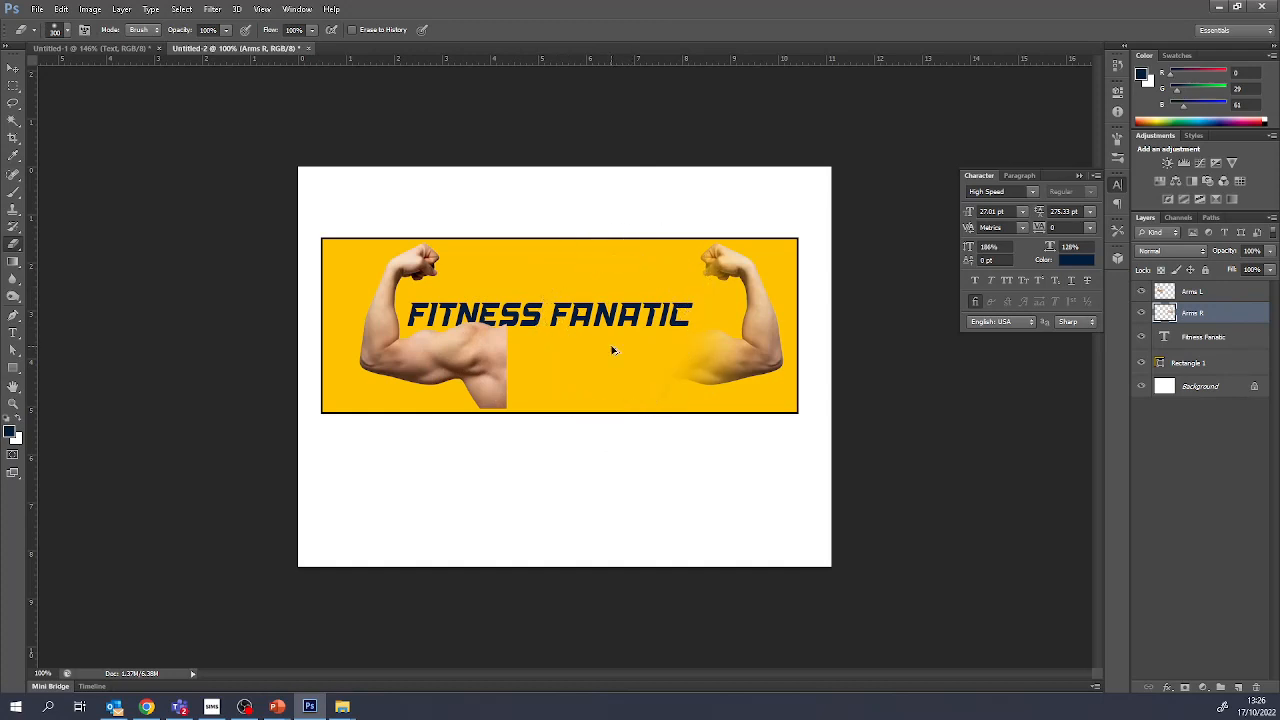
{"action": "key", "text": "ctrl+z"}
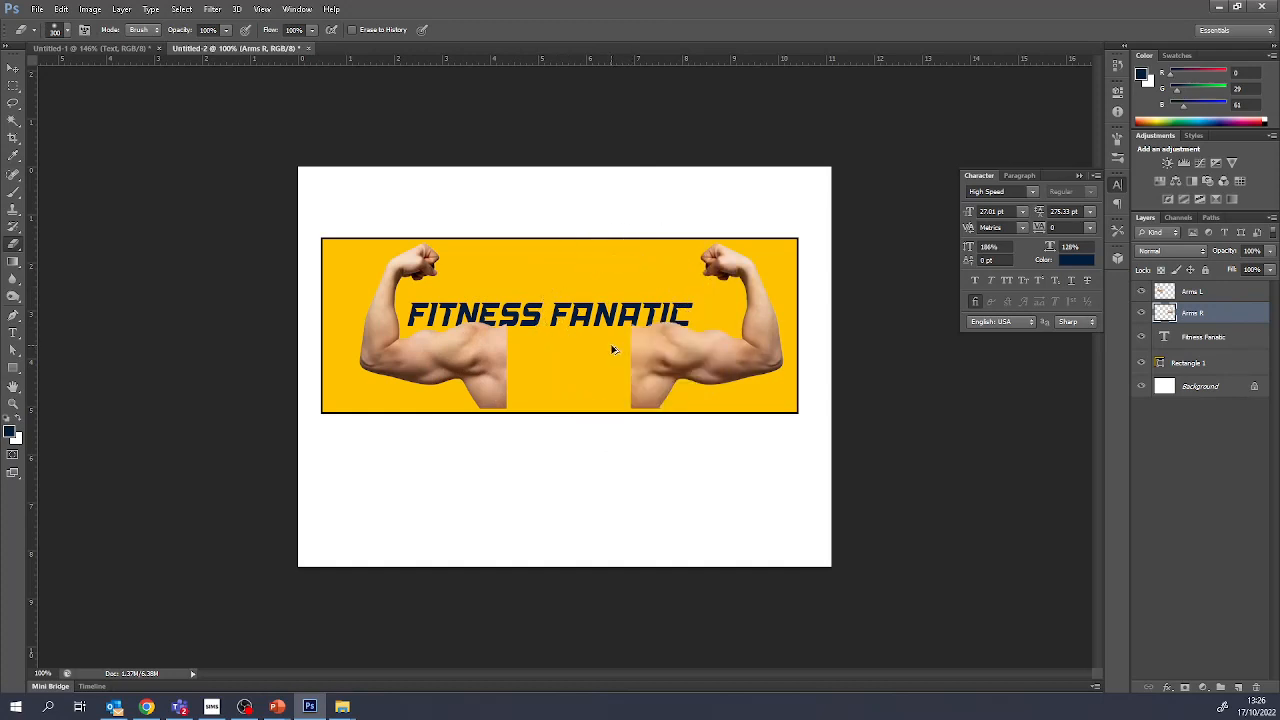
Merge the Arms L and Arms R layers into one layer and rename it as Arms
{"action": "left_click", "coordinate": [1190, 292], "text": "shift"}
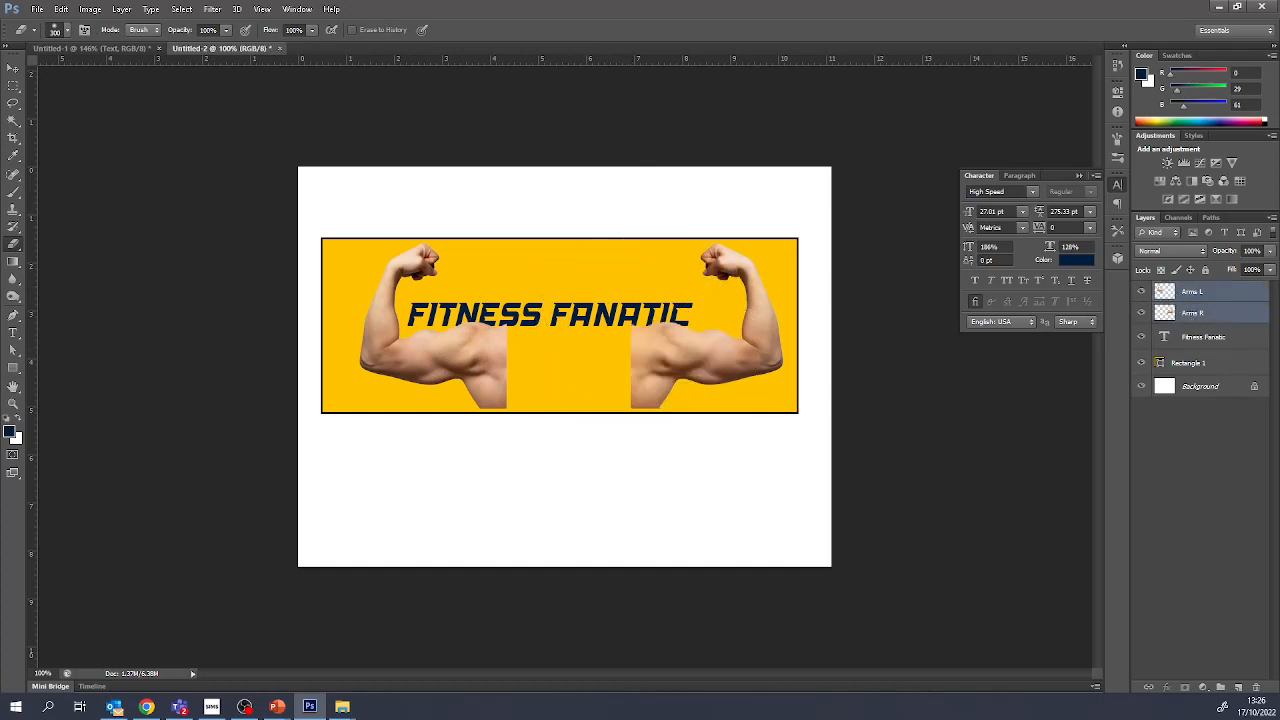
{"action": "right_click", "coordinate": [1190, 298]}
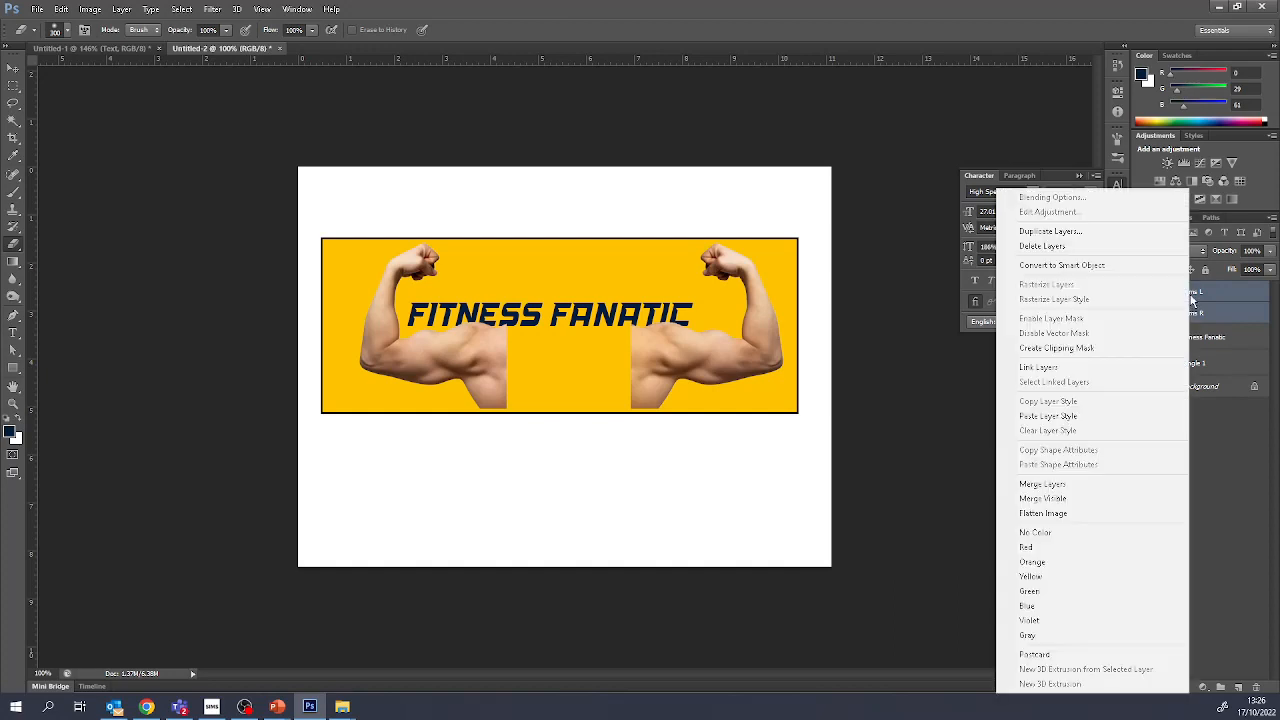
{"action": "left_click", "coordinate": [1090, 484]}
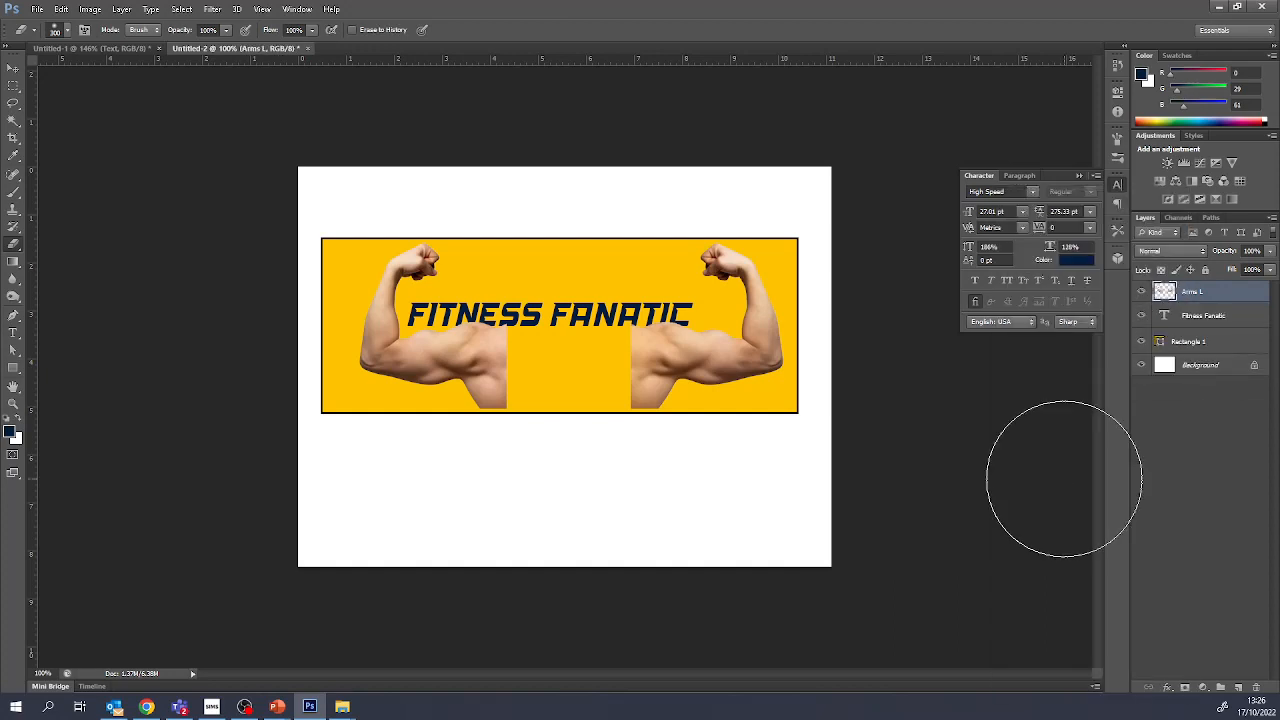
{"action": "double_click", "coordinate": [1190, 292]}
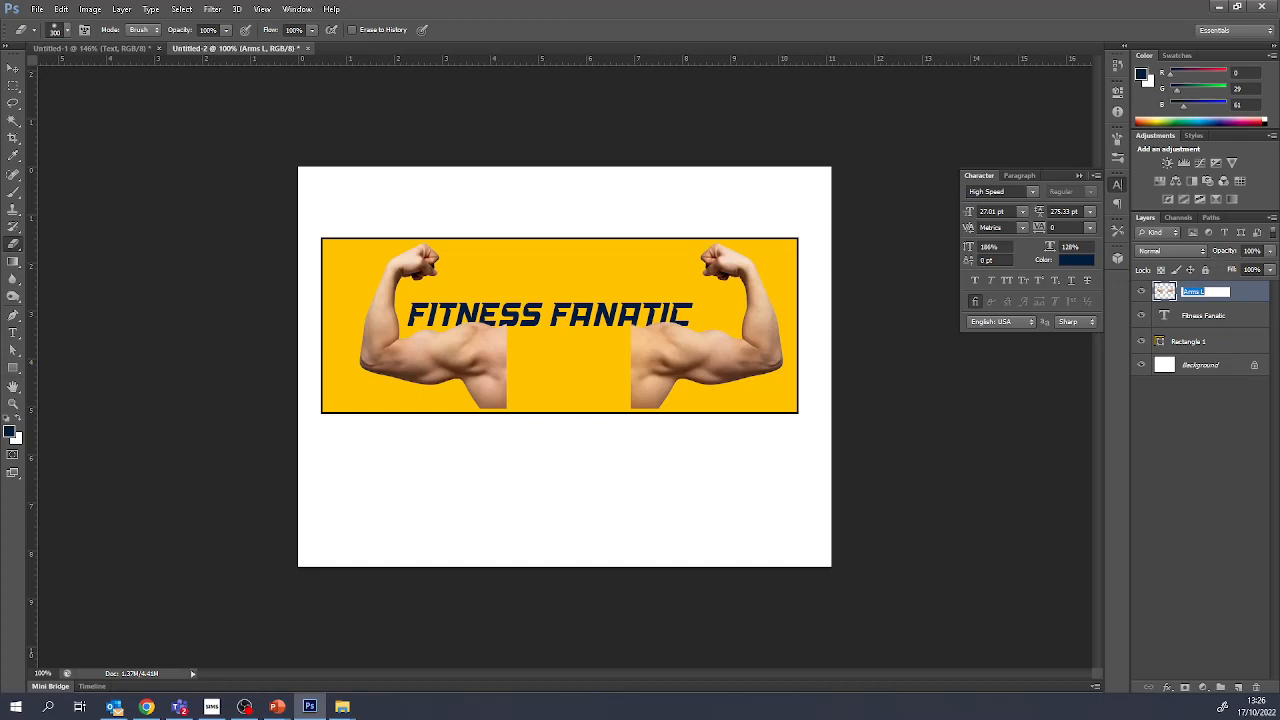
{"action": "type", "text": "Arms"}
{"action": "key", "text": "Return"}
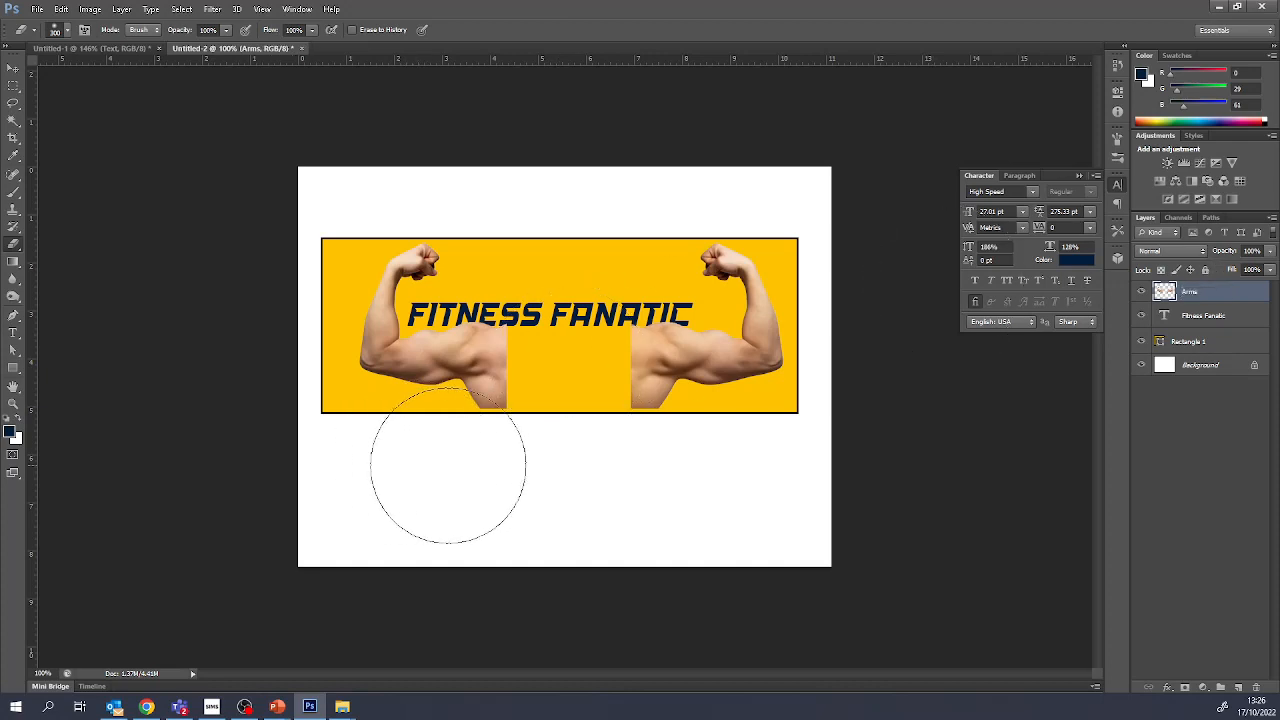
Reduce the Eraser's brush size to 50 pixels for finer work around the arms
{"action": "key", "text": "bracketleft"}
{"action": "key", "text": "bracketleft"}
{"action": "key", "text": "bracketleft"}
{"action": "key", "text": "bracketleft"}
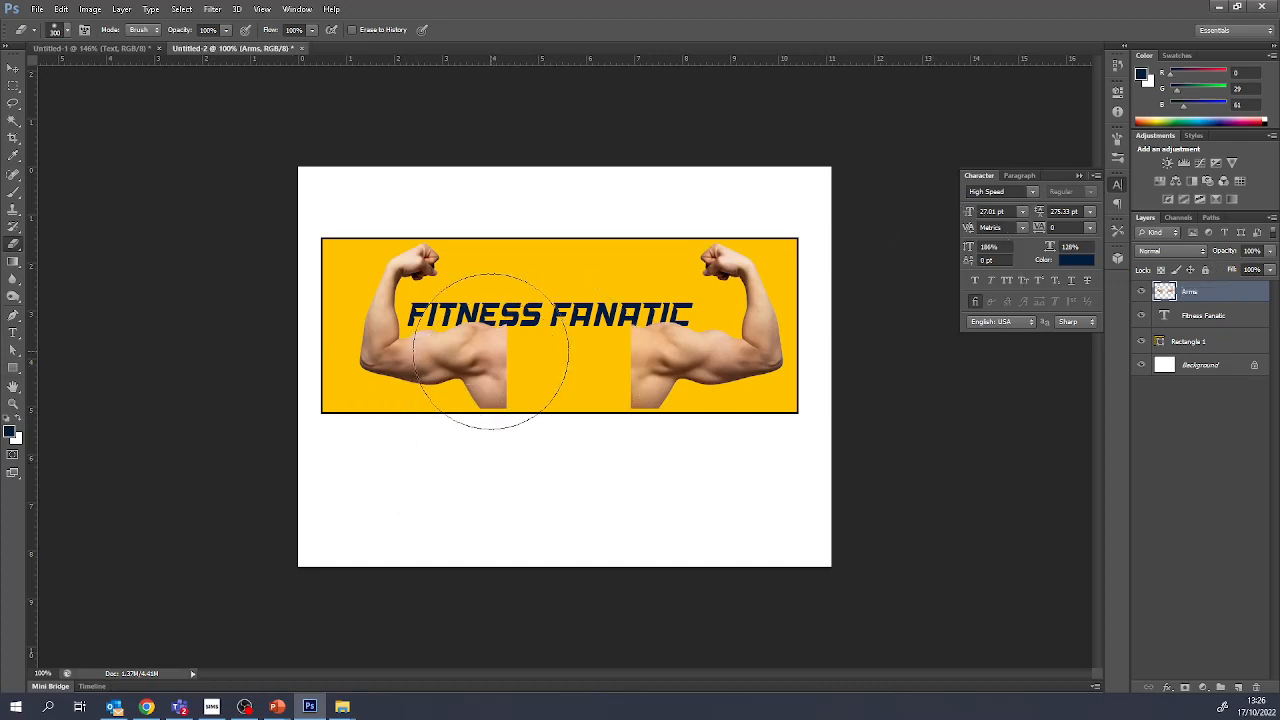
{"action": "key", "text": "bracketleft"}
{"action": "key", "text": "bracketleft"}
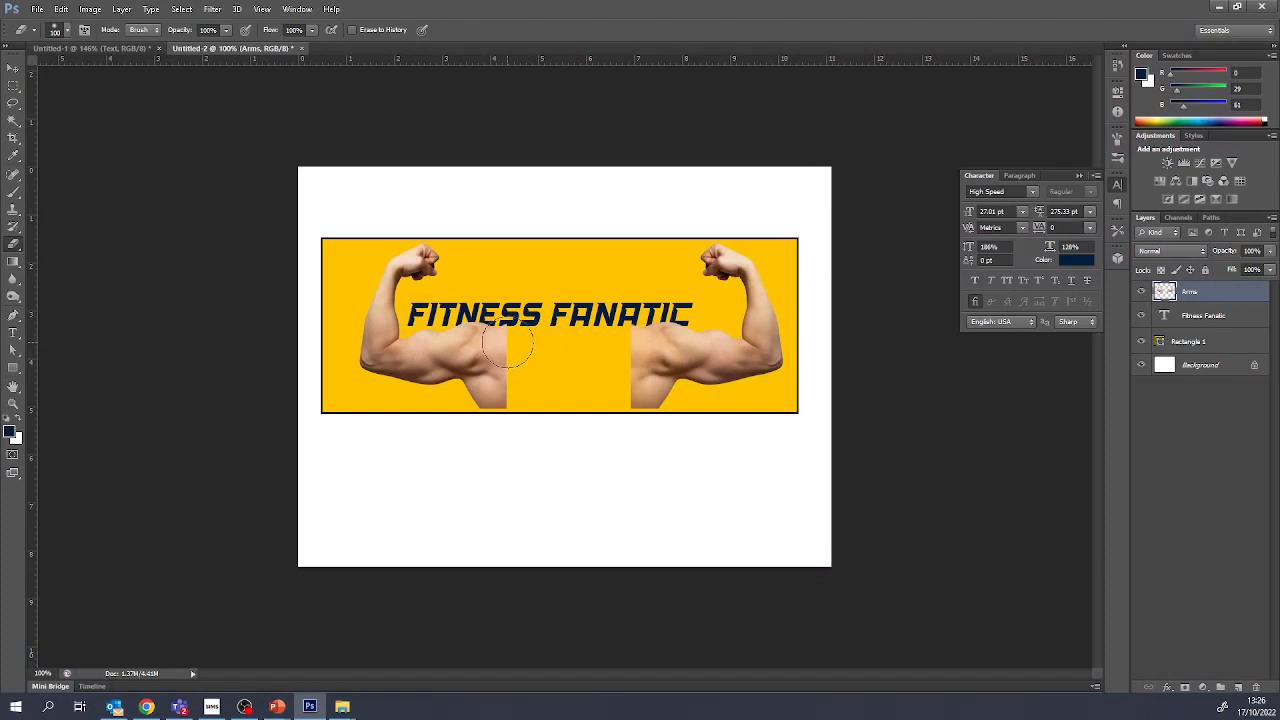
{"action": "key", "text": "bracketleft"}
{"action": "key", "text": "bracketleft"}
{"action": "key", "text": "bracketleft"}
{"action": "key", "text": "bracketleft"}
{"action": "key", "text": "bracketleft"}
{"action": "scroll", "coordinate": [501, 359], "scroll_direction": "up", "scroll_amount": 7}
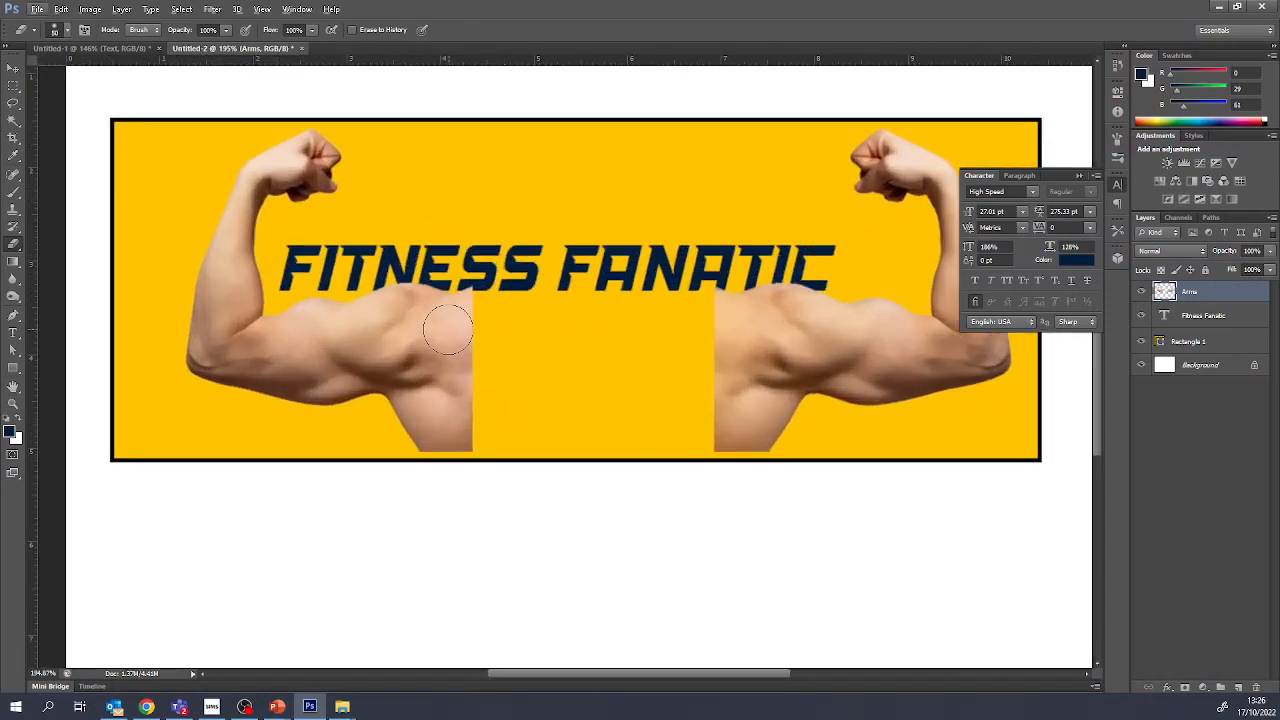
Try to fill the gap between the arms using the Pin Light Brush and a skin tone sampled from the left shoulder
{"action": "key", "text": "i"}
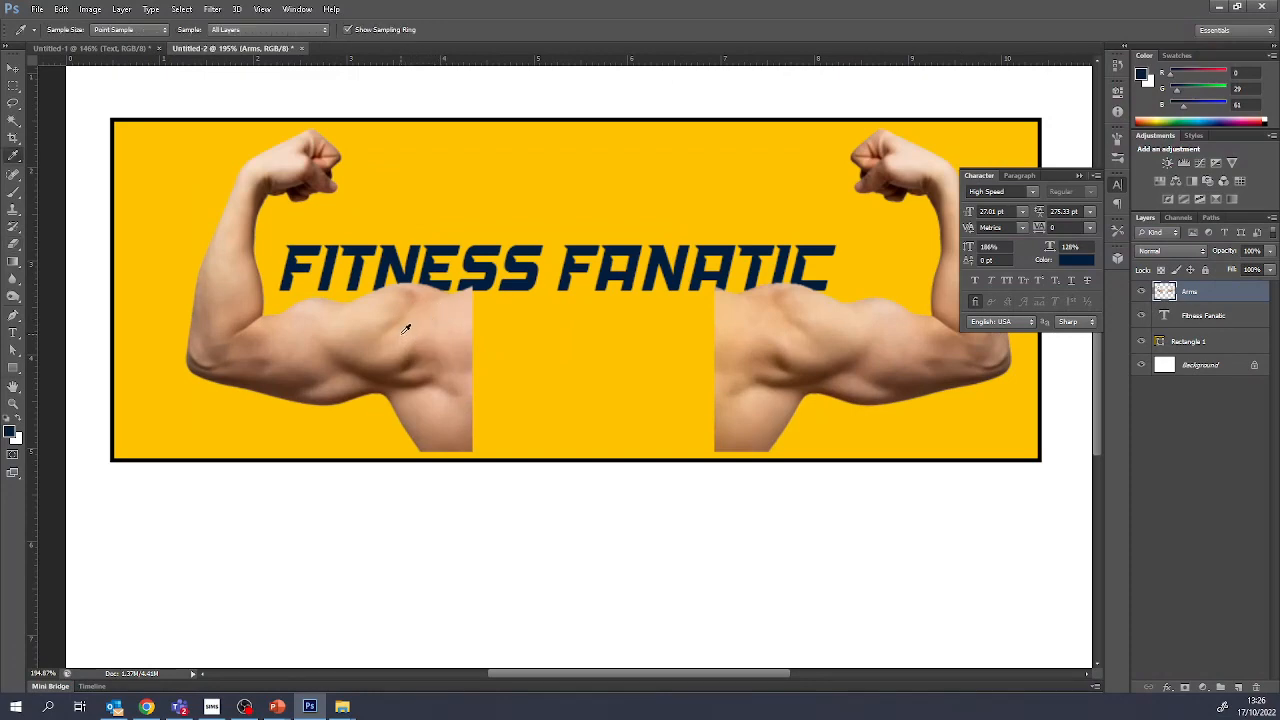
{"action": "left_click_drag", "start_coordinate": [406, 329], "coordinate": [408, 330]}
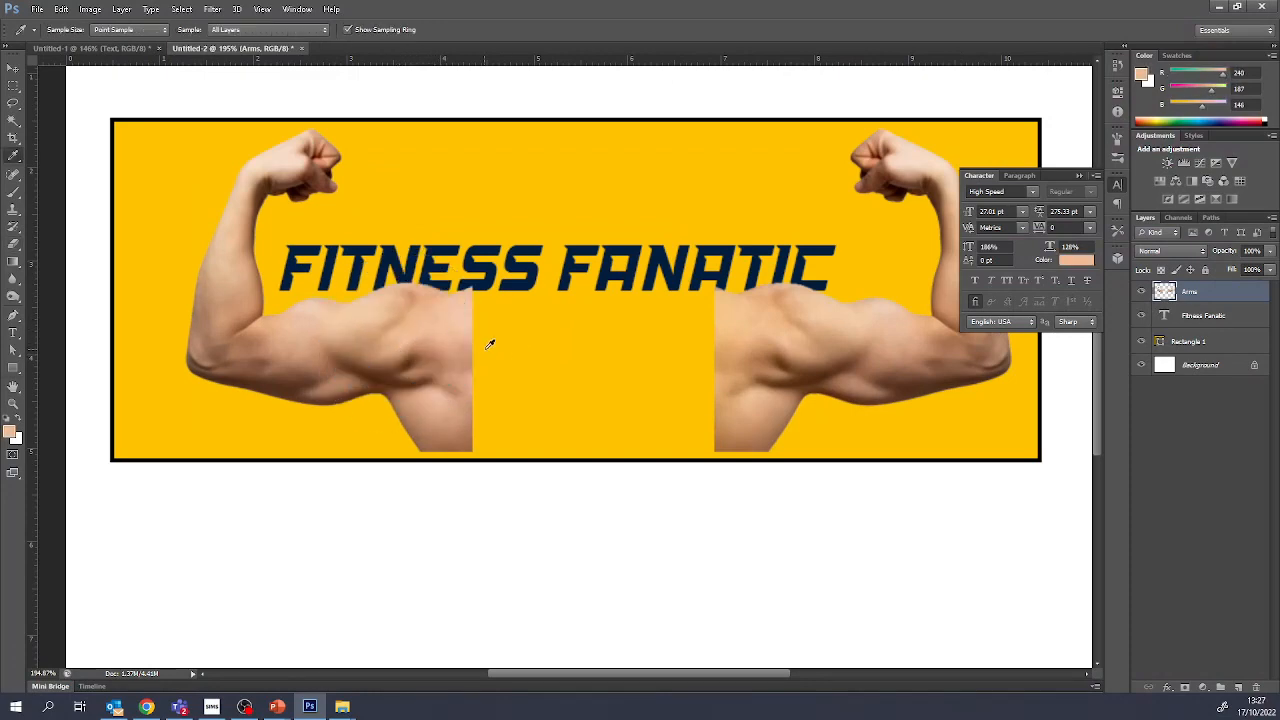
{"action": "key", "text": "b"}
{"action": "mouse_move", "coordinate": [529, 351]}
{"action": "left_mouse_down"}
{"action": "mouse_move", "coordinate": [477, 320]}
{"action": "mouse_move", "coordinate": [499, 331]}
{"action": "mouse_move", "coordinate": [481, 384]}
{"action": "mouse_move", "coordinate": [492, 419]}
{"action": "mouse_move", "coordinate": [508, 402]}
{"action": "mouse_move", "coordinate": [489, 414]}
{"action": "mouse_move", "coordinate": [479, 375]}
{"action": "mouse_move", "coordinate": [501, 399]}
{"action": "mouse_move", "coordinate": [528, 398]}
{"action": "mouse_move", "coordinate": [570, 392]}
{"action": "mouse_move", "coordinate": [613, 359]}
{"action": "mouse_move", "coordinate": [650, 372]}
{"action": "mouse_move", "coordinate": [639, 388]}
{"action": "mouse_move", "coordinate": [701, 371]}
{"action": "mouse_move", "coordinate": [710, 352]}
{"action": "mouse_move", "coordinate": [692, 336]}
{"action": "mouse_move", "coordinate": [683, 372]}
{"action": "left_mouse_up"}
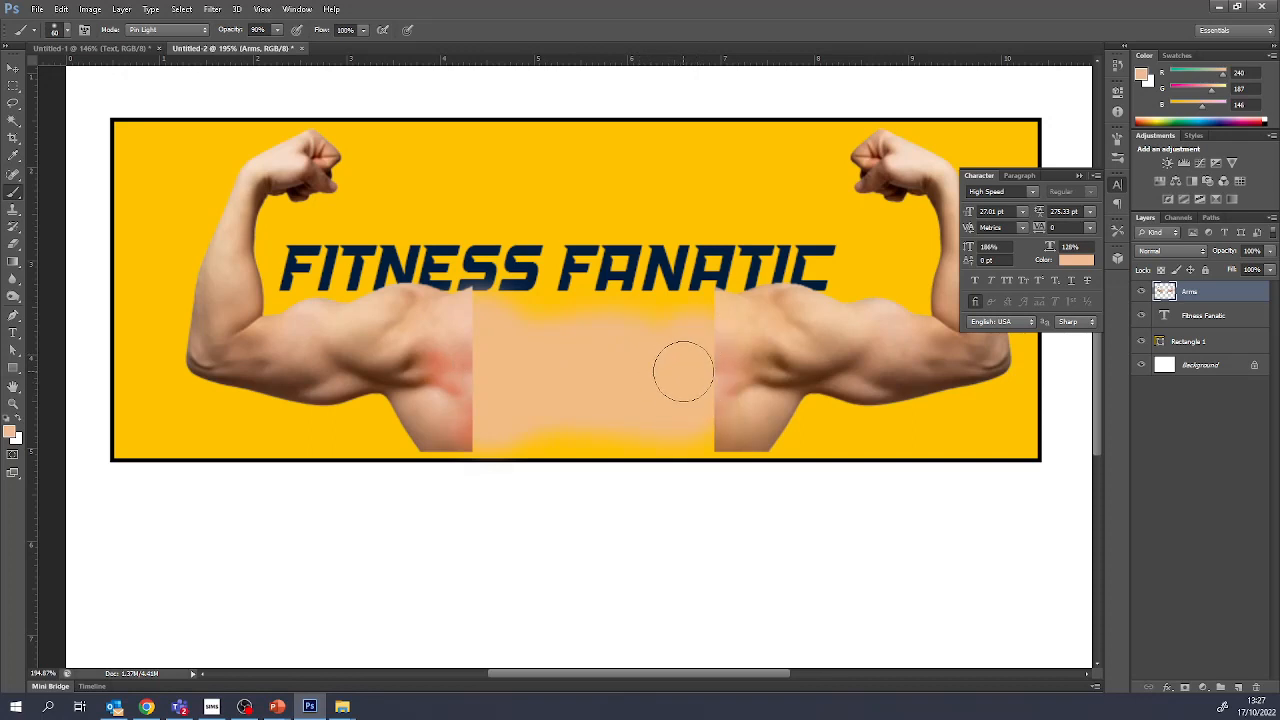
{"action": "key", "text": "ctrl+z"}
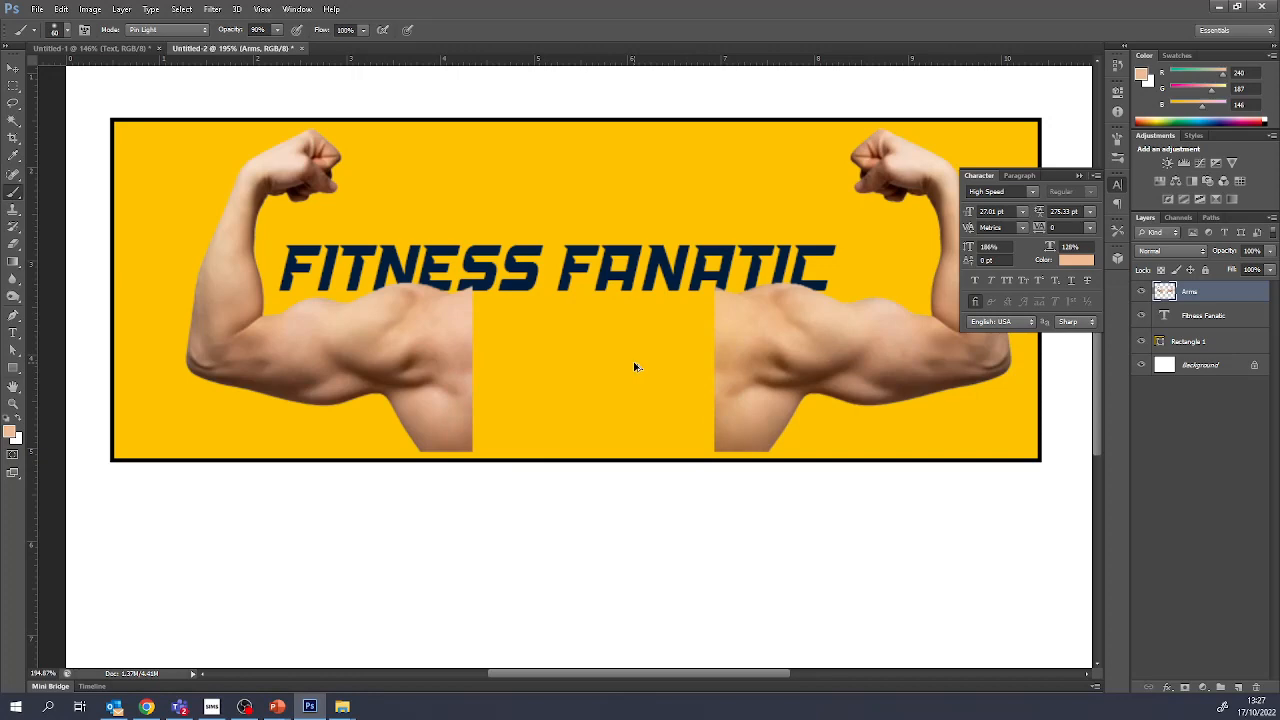
Try to paint the gap beside the left shoulder with the Brush in Normal mode and a resampled skin tone
{"action": "left_click", "coordinate": [148, 30]}
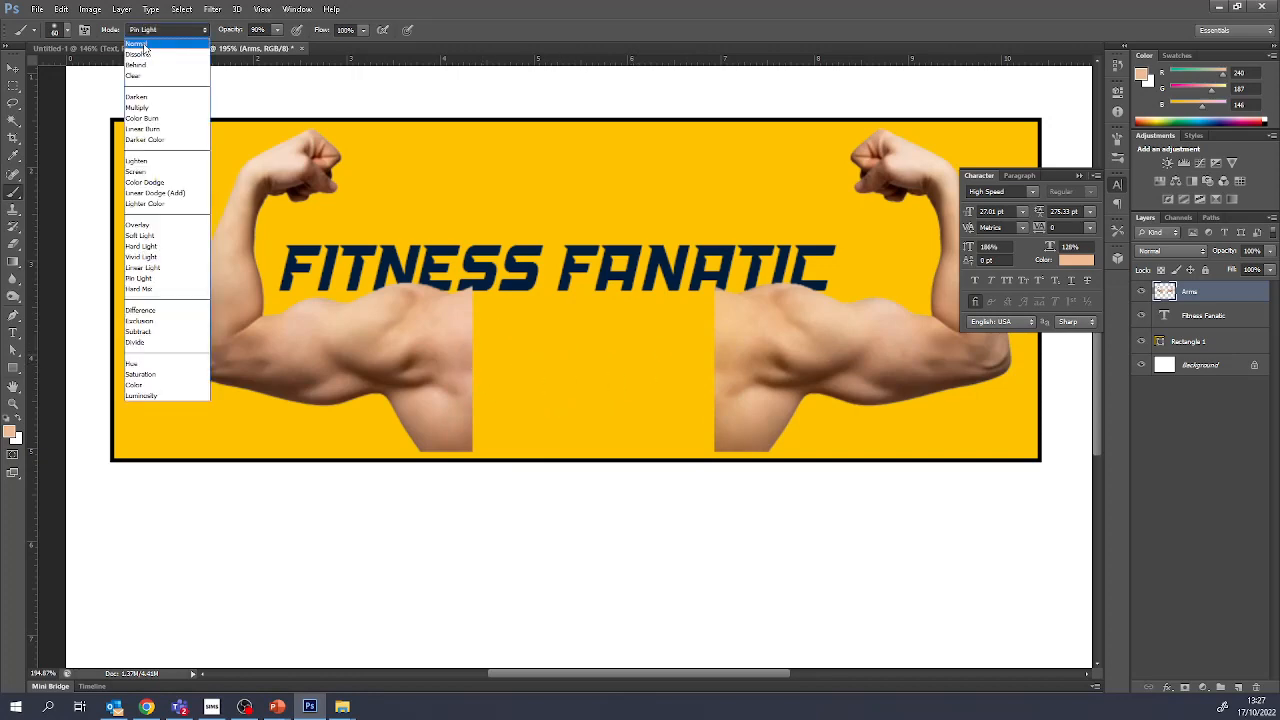
{"action": "left_click", "coordinate": [143, 46]}
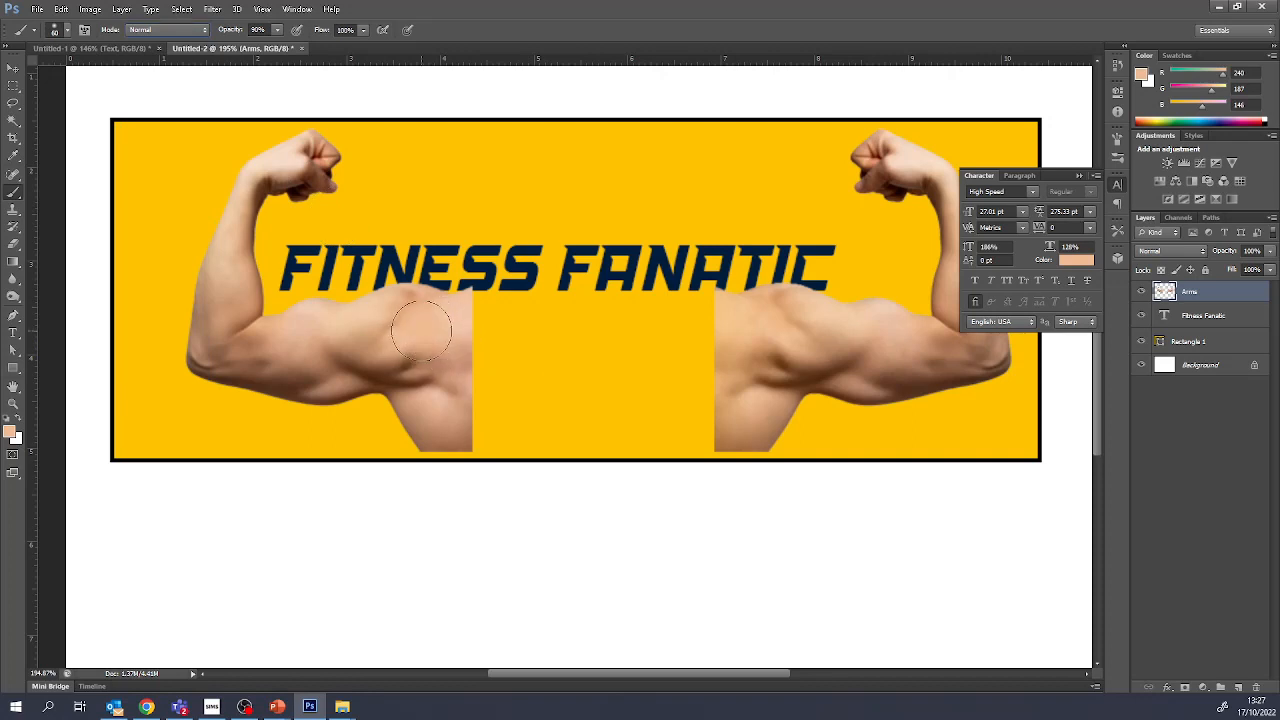
{"action": "key", "text": "i"}
{"action": "left_click", "coordinate": [423, 324]}
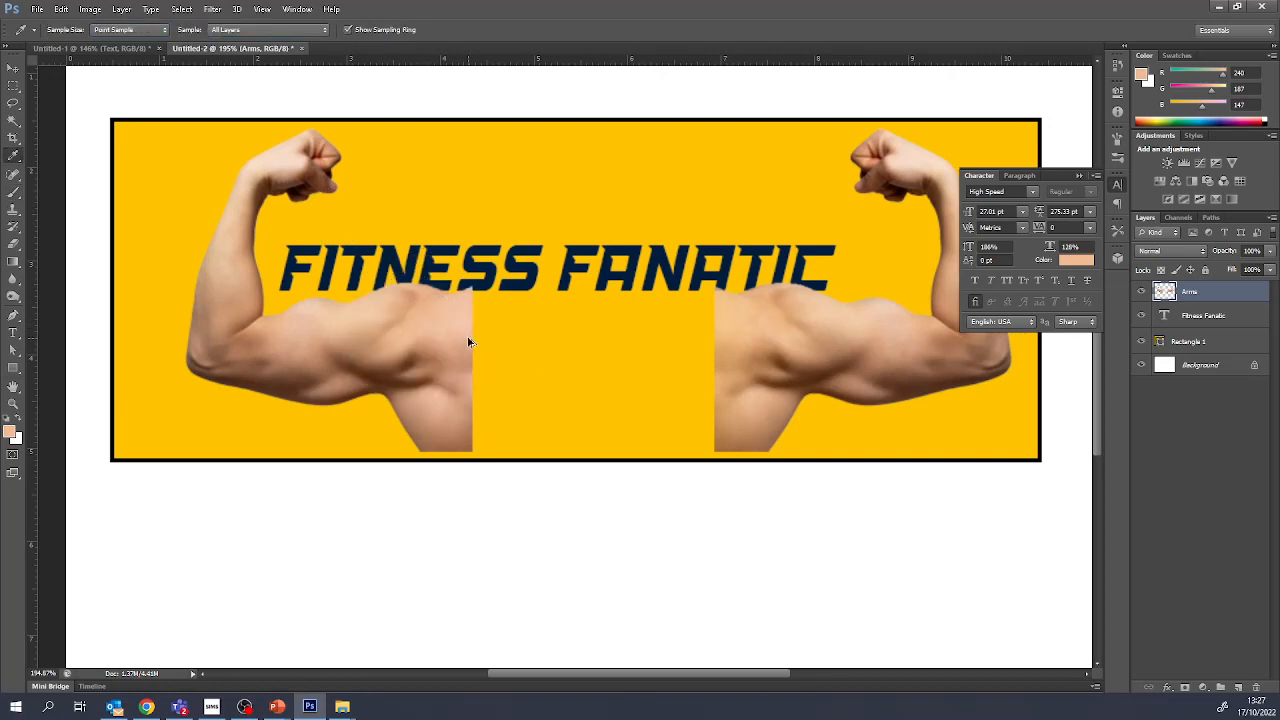
{"action": "key", "text": "b"}
{"action": "mouse_move", "coordinate": [480, 334]}
{"action": "left_mouse_down"}
{"action": "mouse_move", "coordinate": [474, 387]}
{"action": "mouse_move", "coordinate": [488, 401]}
{"action": "mouse_move", "coordinate": [501, 361]}
{"action": "mouse_move", "coordinate": [520, 393]}
{"action": "mouse_move", "coordinate": [579, 357]}
{"action": "left_mouse_up"}
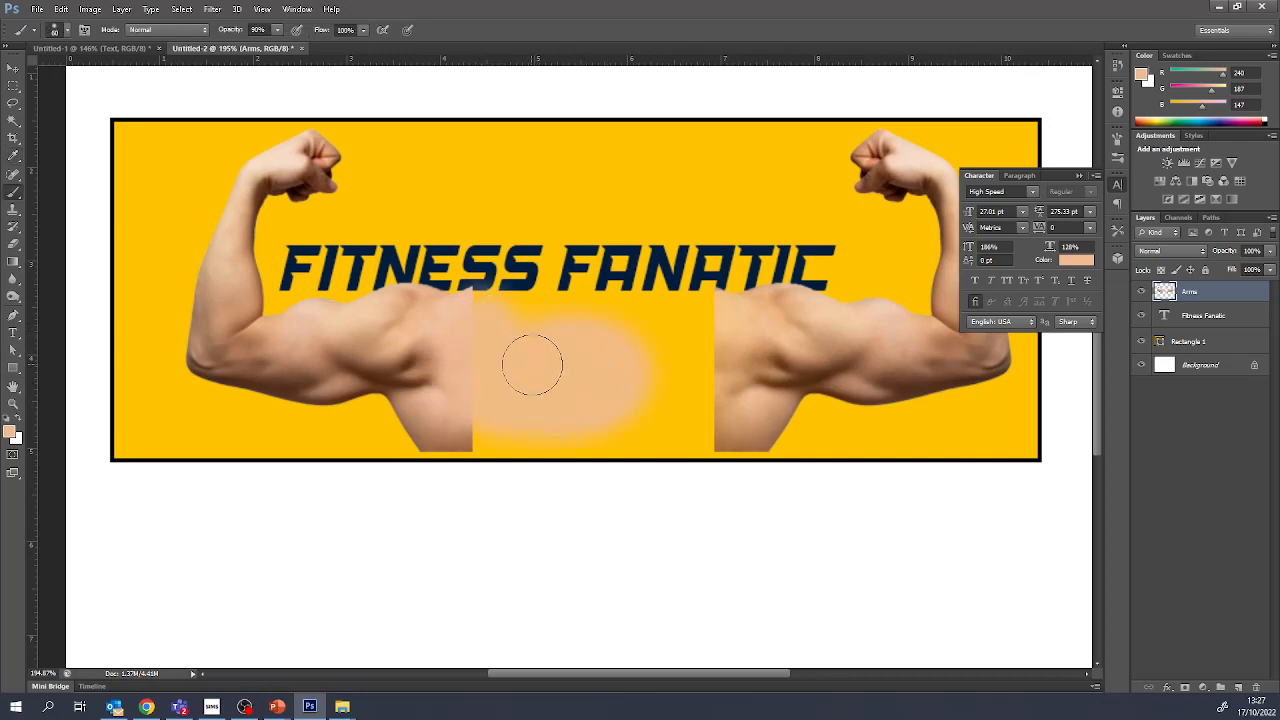
{"action": "key", "text": "ctrl+z"}
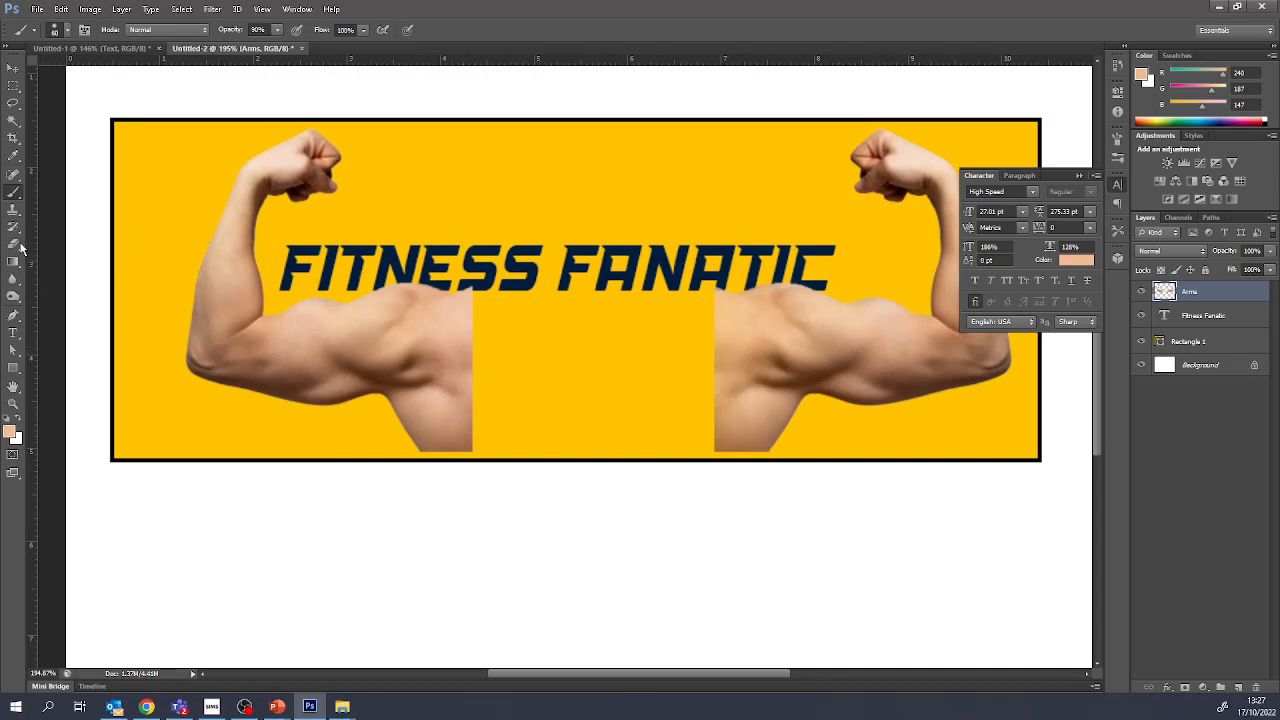
Choose the Clone Stamp tool and set its brush to 40 pixels for working on the left shoulder's cut edge
{"action": "left_click", "coordinate": [13, 212]}
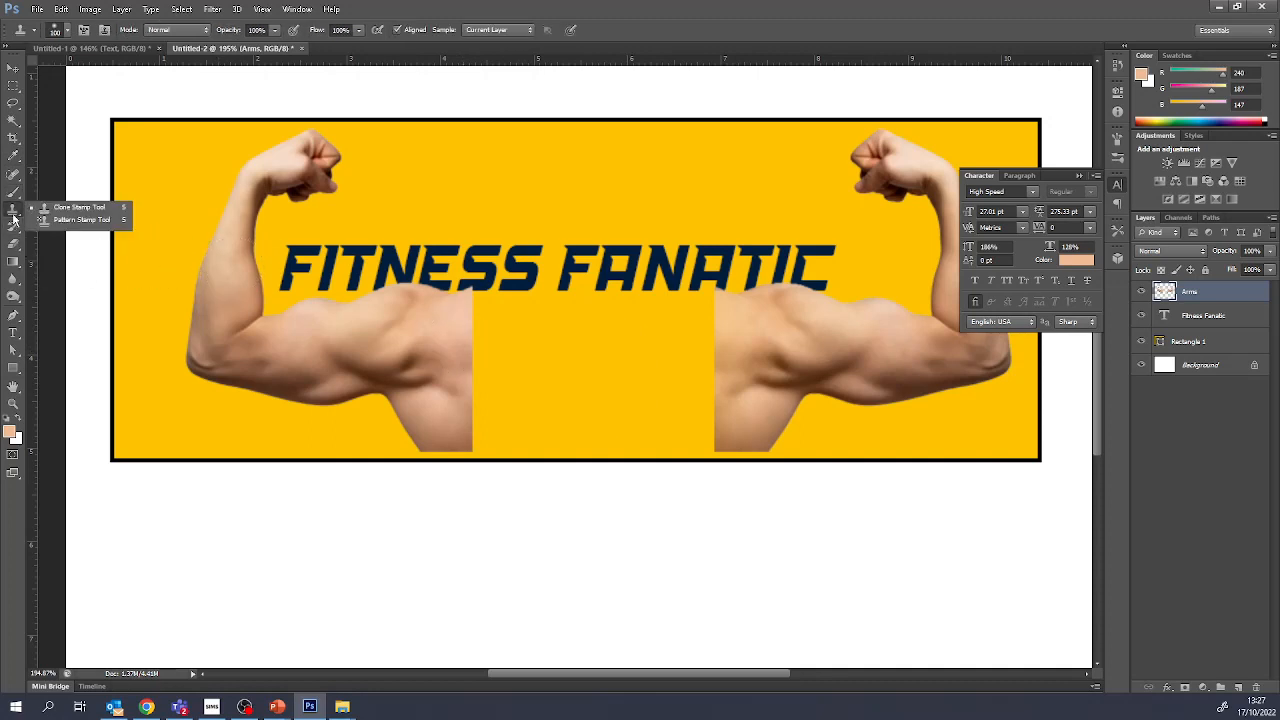
{"action": "left_click", "coordinate": [78, 208]}
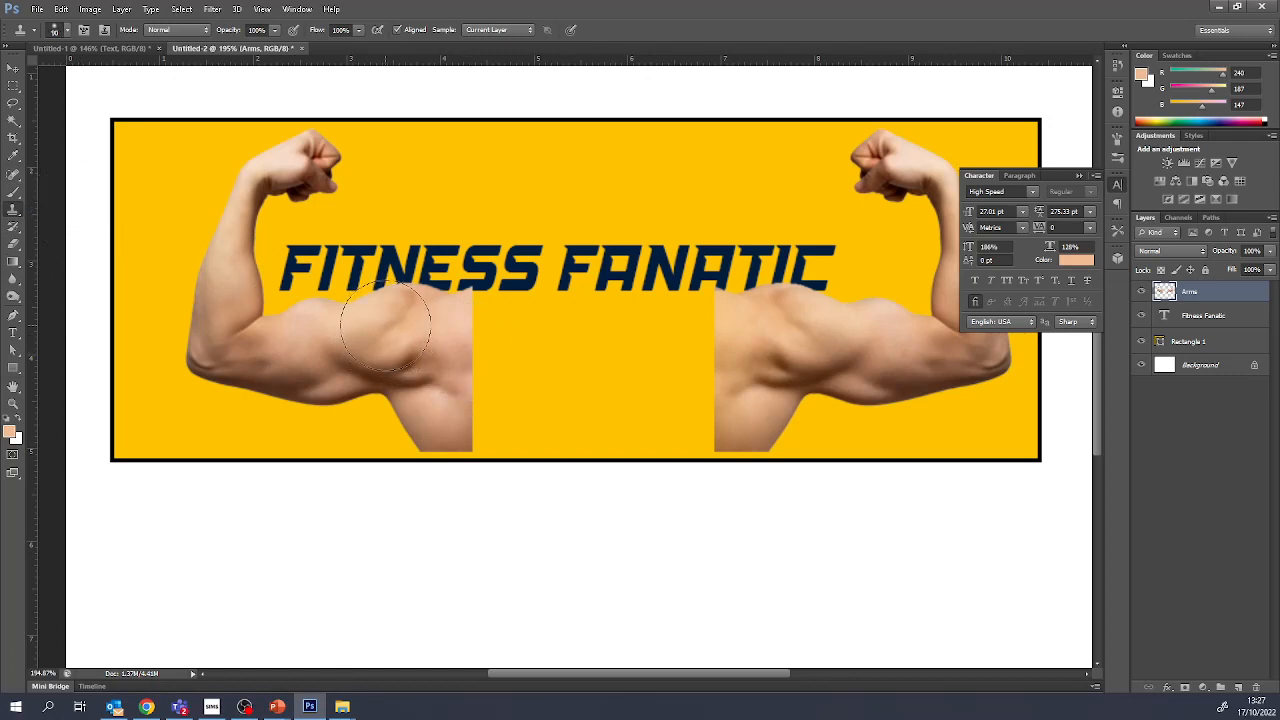
{"action": "key", "text": "bracketright"}
{"action": "key", "text": "bracketleft"}
{"action": "key", "text": "bracketright"}
{"action": "key", "text": "bracketleft"}
{"action": "scroll", "coordinate": [431, 331], "scroll_direction": "up", "scroll_amount": 2}
{"action": "scroll", "coordinate": [426, 358], "scroll_direction": "down", "scroll_amount": 2}
{"action": "scroll", "coordinate": [427, 362], "scroll_direction": "left", "scroll_amount": 1}
{"action": "scroll", "coordinate": [427, 362], "scroll_direction": "up", "scroll_amount": 2}
{"action": "scroll", "coordinate": [482, 357], "scroll_direction": "up", "scroll_amount": 2}
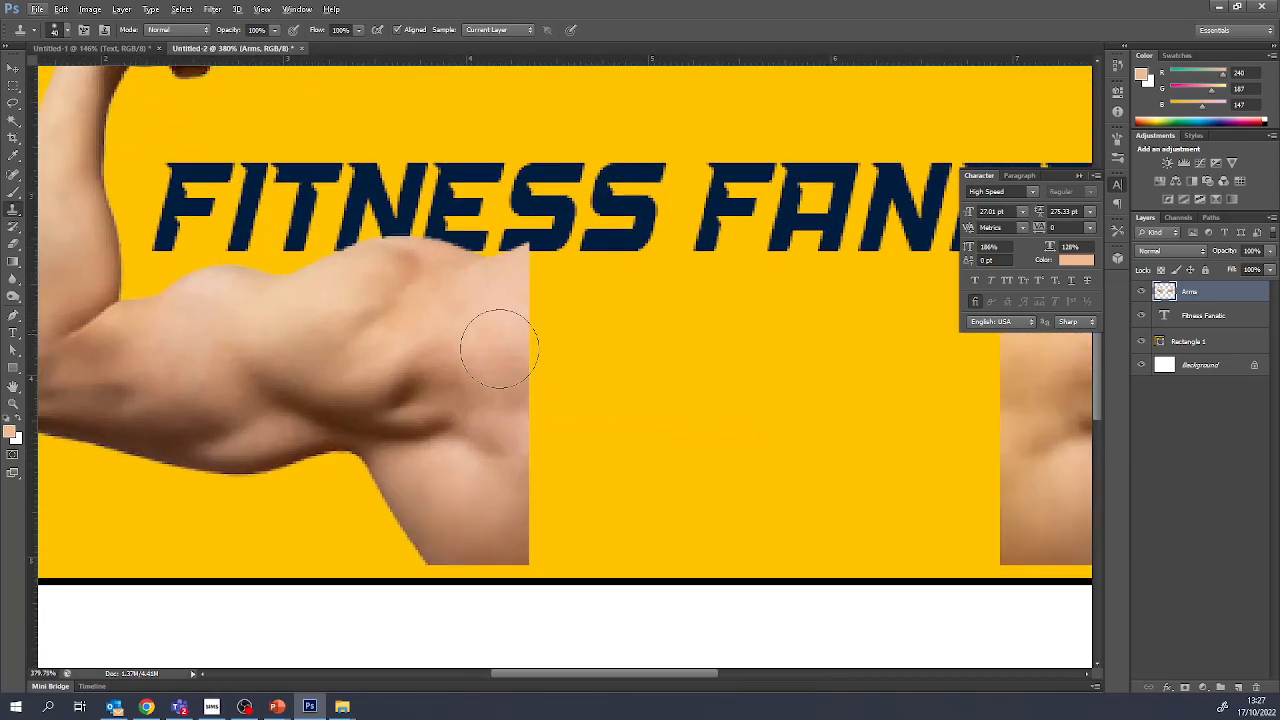
Try to clone the shoulder texture past the left arm's straight cut edge
{"action": "mouse_move", "coordinate": [500, 343]}
{"action": "left_mouse_down"}
{"action": "mouse_move", "coordinate": [536, 306]}
{"action": "mouse_move", "coordinate": [533, 459]}
{"action": "mouse_move", "coordinate": [605, 446]}
{"action": "mouse_move", "coordinate": [576, 372]}
{"action": "mouse_move", "coordinate": [576, 307]}
{"action": "mouse_move", "coordinate": [542, 290]}
{"action": "mouse_move", "coordinate": [617, 286]}
{"action": "mouse_move", "coordinate": [584, 323]}
{"action": "mouse_move", "coordinate": [533, 491]}
{"action": "mouse_move", "coordinate": [596, 455]}
{"action": "mouse_move", "coordinate": [640, 378]}
{"action": "mouse_move", "coordinate": [636, 395]}
{"action": "mouse_move", "coordinate": [579, 381]}
{"action": "left_mouse_up"}
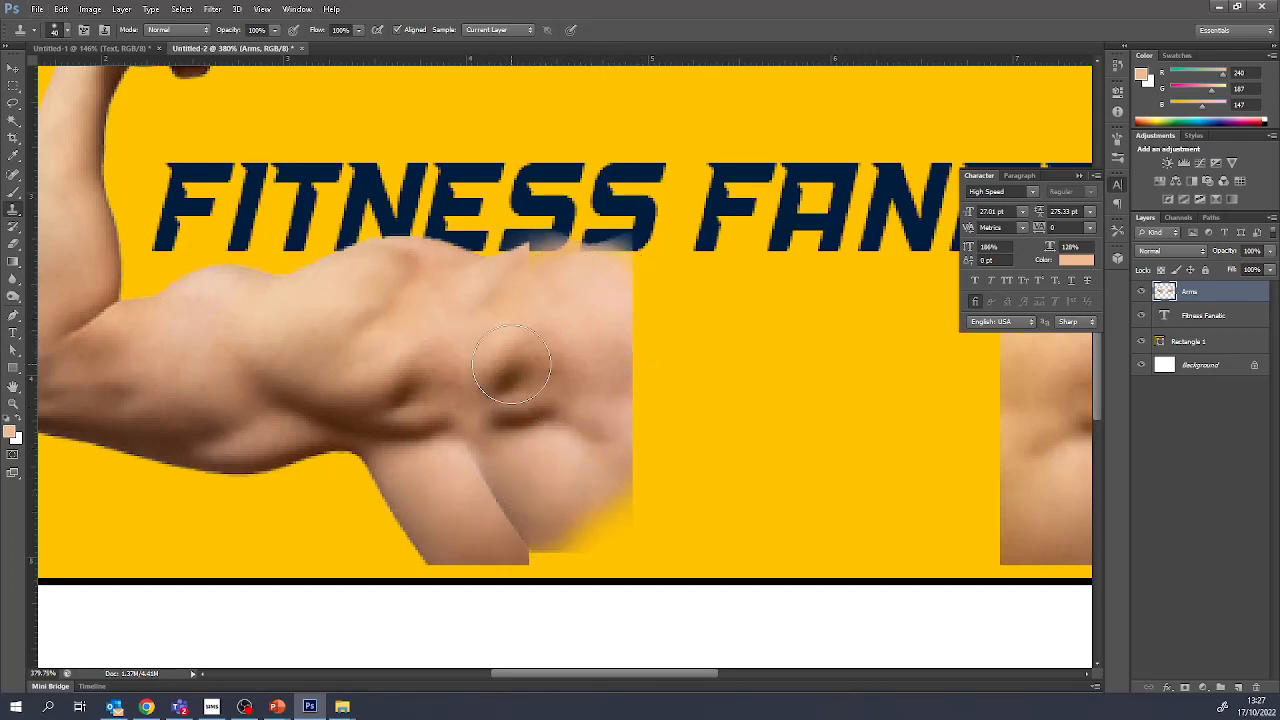
{"action": "key", "text": "ctrl+z"}
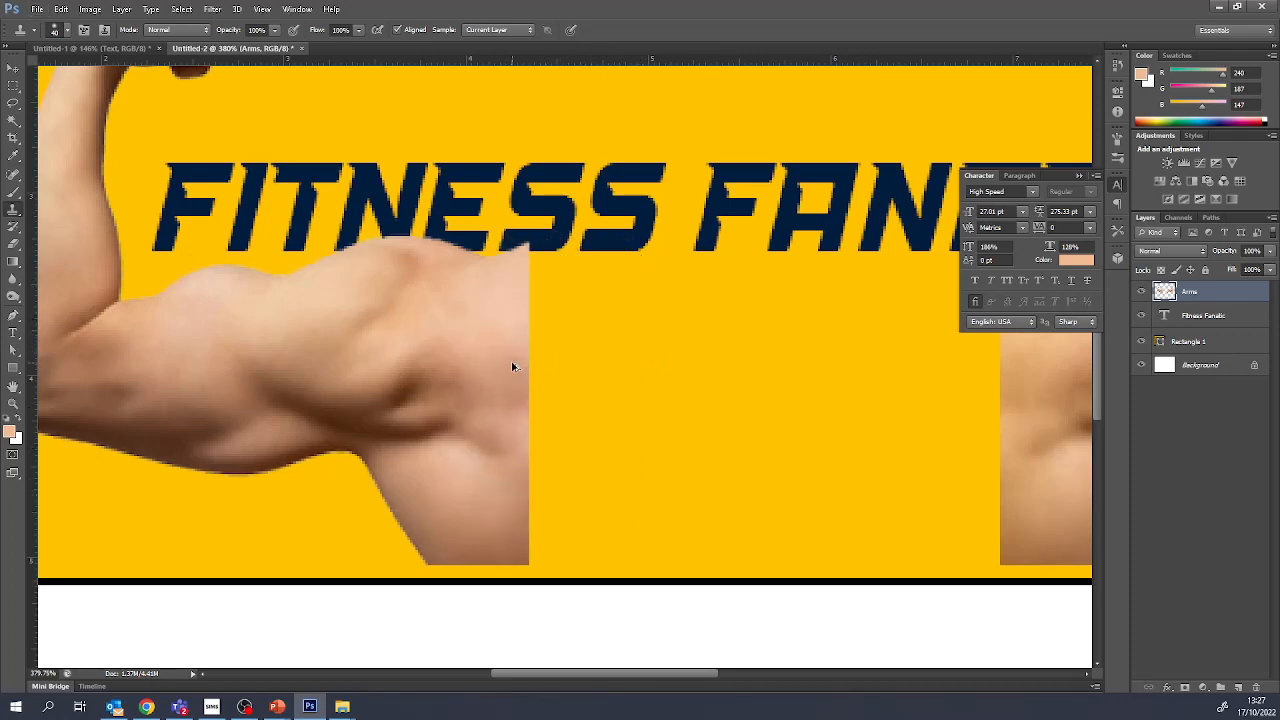
Clone skin sampled from the left upper arm and shoulder over the upper corner of the cut edge
{"action": "left_click", "coordinate": [292, 314], "text": "alt"}
{"action": "mouse_move", "coordinate": [525, 317]}
{"action": "left_mouse_down"}
{"action": "mouse_move", "coordinate": [549, 329]}
{"action": "mouse_move", "coordinate": [527, 298]}
{"action": "left_mouse_up"}
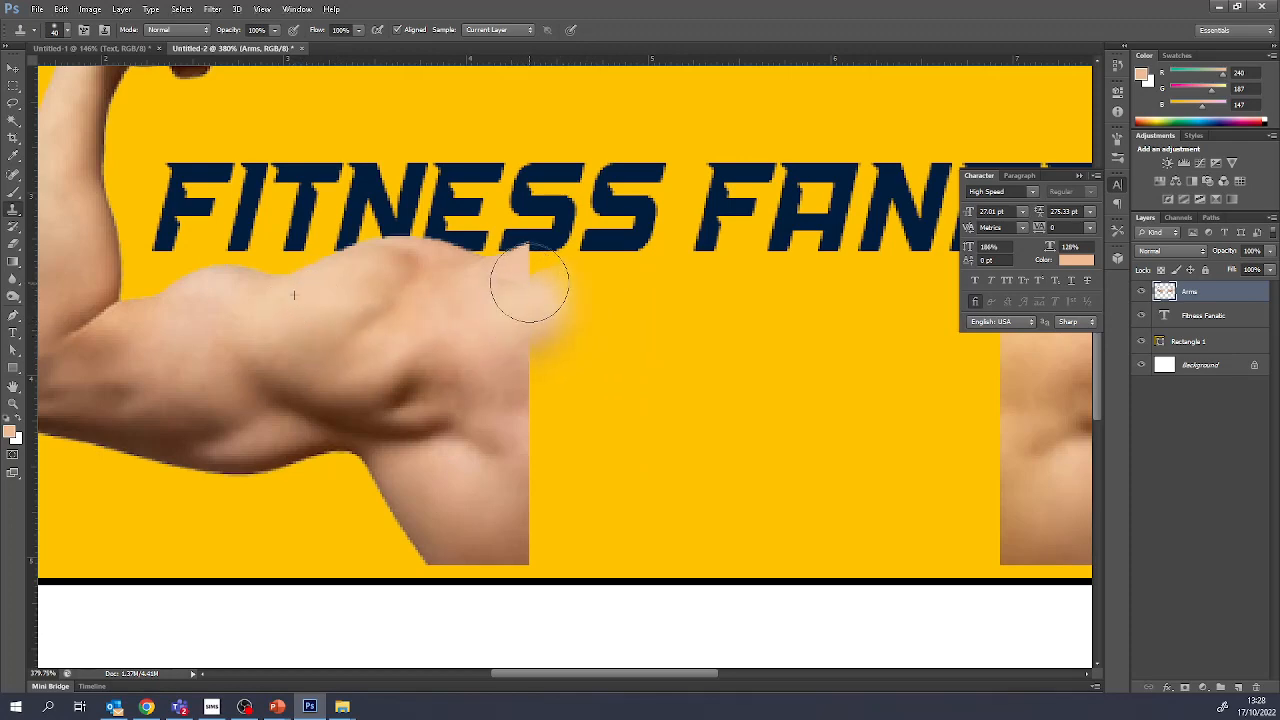
{"action": "left_click", "coordinate": [462, 335], "text": "alt"}
{"action": "left_click", "coordinate": [538, 285]}
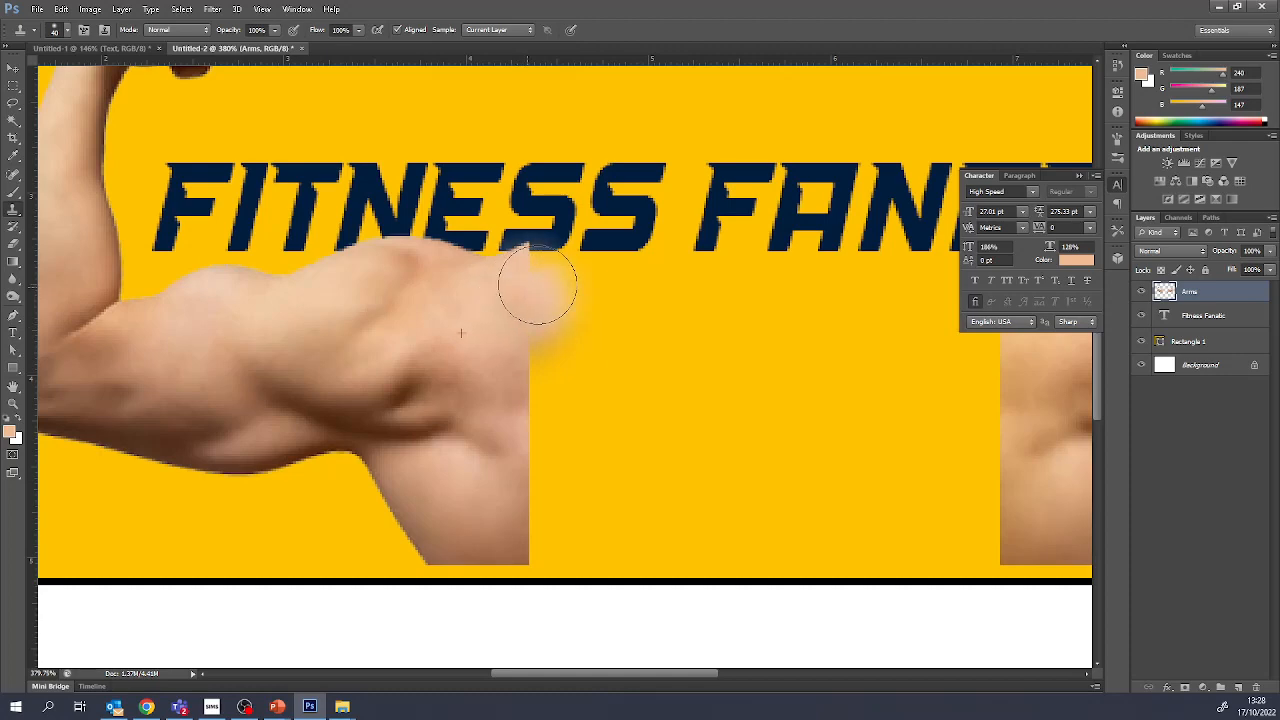
{"action": "left_click_drag", "start_coordinate": [538, 285], "coordinate": [551, 276]}
Reduce the Clone Stamp to 15 pixels and extend the left shoulder's skin outward along its upper and middle cut edge
{"action": "left_click", "coordinate": [450, 320], "text": "alt"}
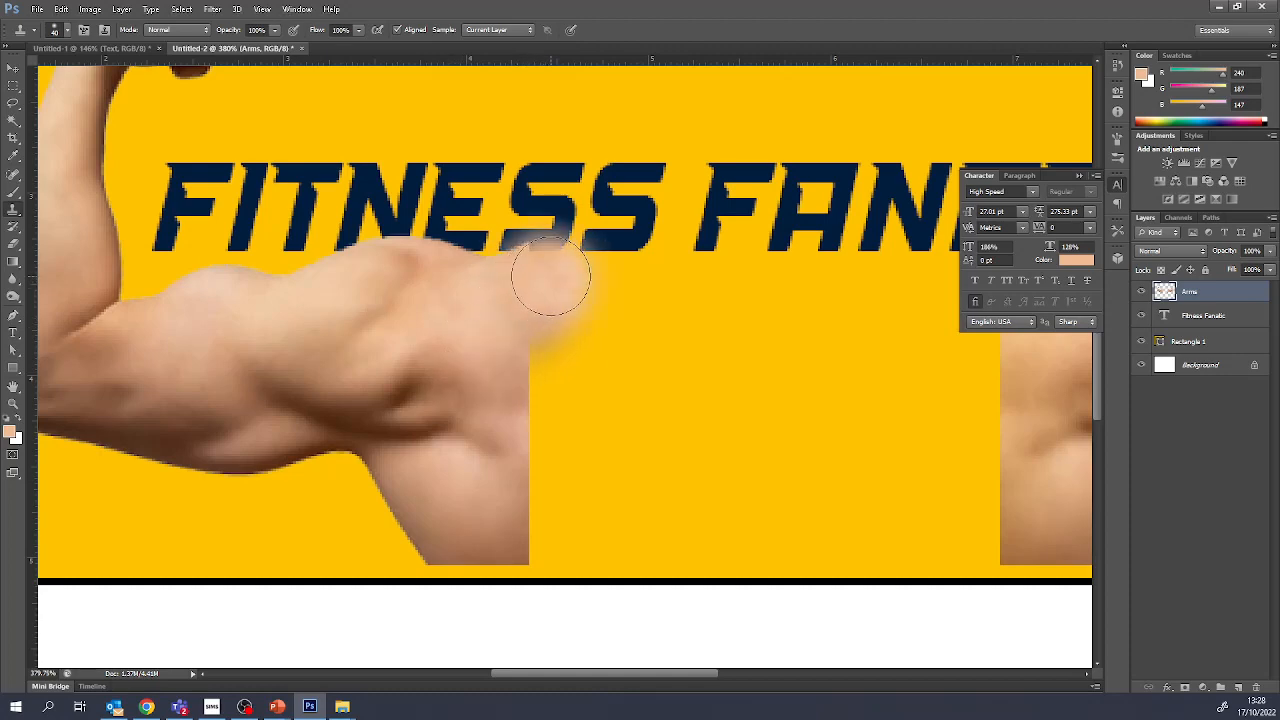
{"action": "key", "text": "bracketleft"}
{"action": "key", "text": "bracketleft"}
{"action": "key", "text": "bracketleft"}
{"action": "key", "text": "bracketleft"}
{"action": "key", "text": "bracketleft"}
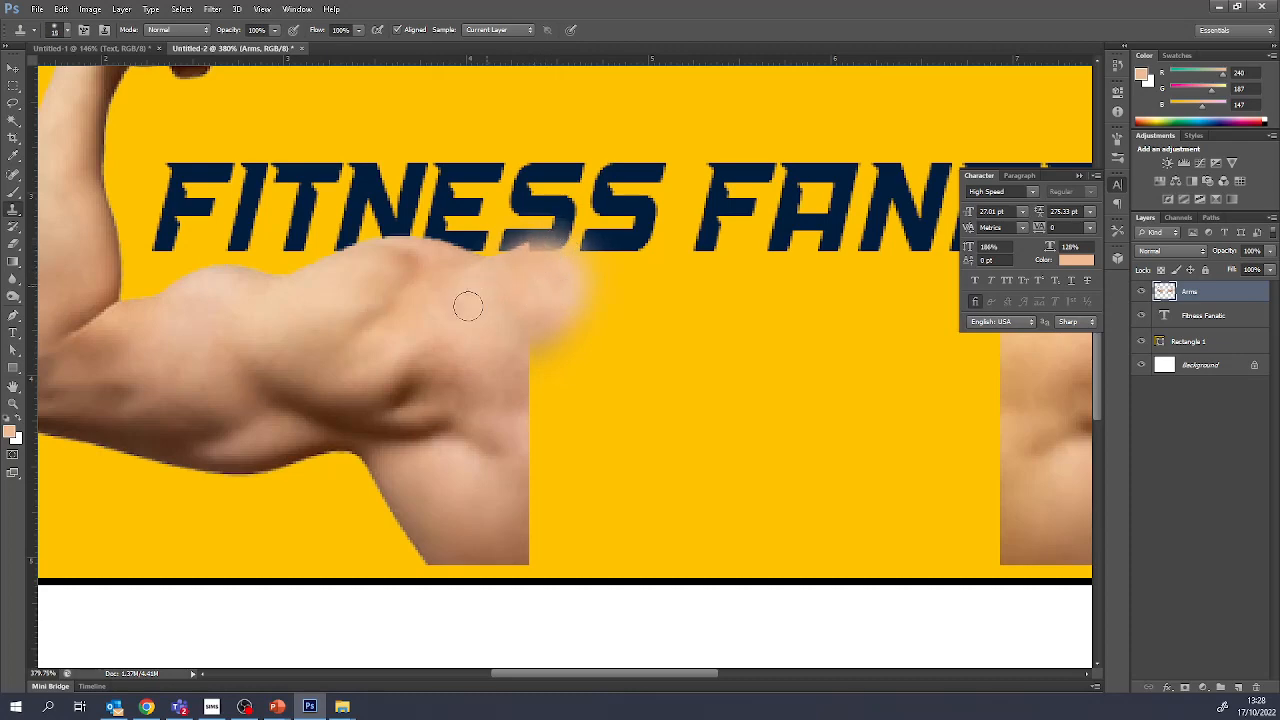
{"action": "mouse_move", "coordinate": [520, 268]}
{"action": "left_mouse_down"}
{"action": "mouse_move", "coordinate": [552, 246]}
{"action": "mouse_move", "coordinate": [574, 267]}
{"action": "left_mouse_up"}
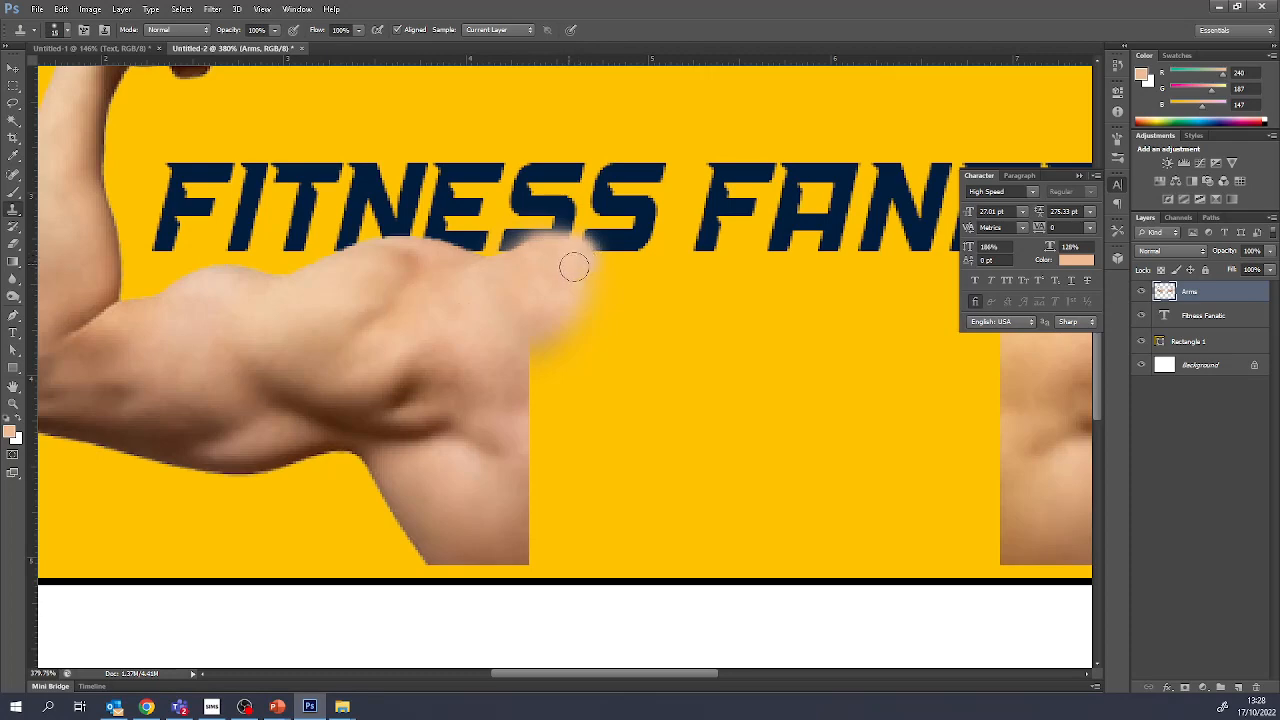
{"action": "mouse_move", "coordinate": [534, 340]}
{"action": "left_mouse_down"}
{"action": "mouse_move", "coordinate": [530, 406]}
{"action": "mouse_move", "coordinate": [532, 394]}
{"action": "mouse_move", "coordinate": [543, 410]}
{"action": "mouse_move", "coordinate": [550, 355]}
{"action": "mouse_move", "coordinate": [563, 375]}
{"action": "mouse_move", "coordinate": [571, 348]}
{"action": "mouse_move", "coordinate": [564, 294]}
{"action": "mouse_move", "coordinate": [551, 400]}
{"action": "mouse_move", "coordinate": [522, 402]}
{"action": "mouse_move", "coordinate": [536, 348]}
{"action": "left_mouse_up"}
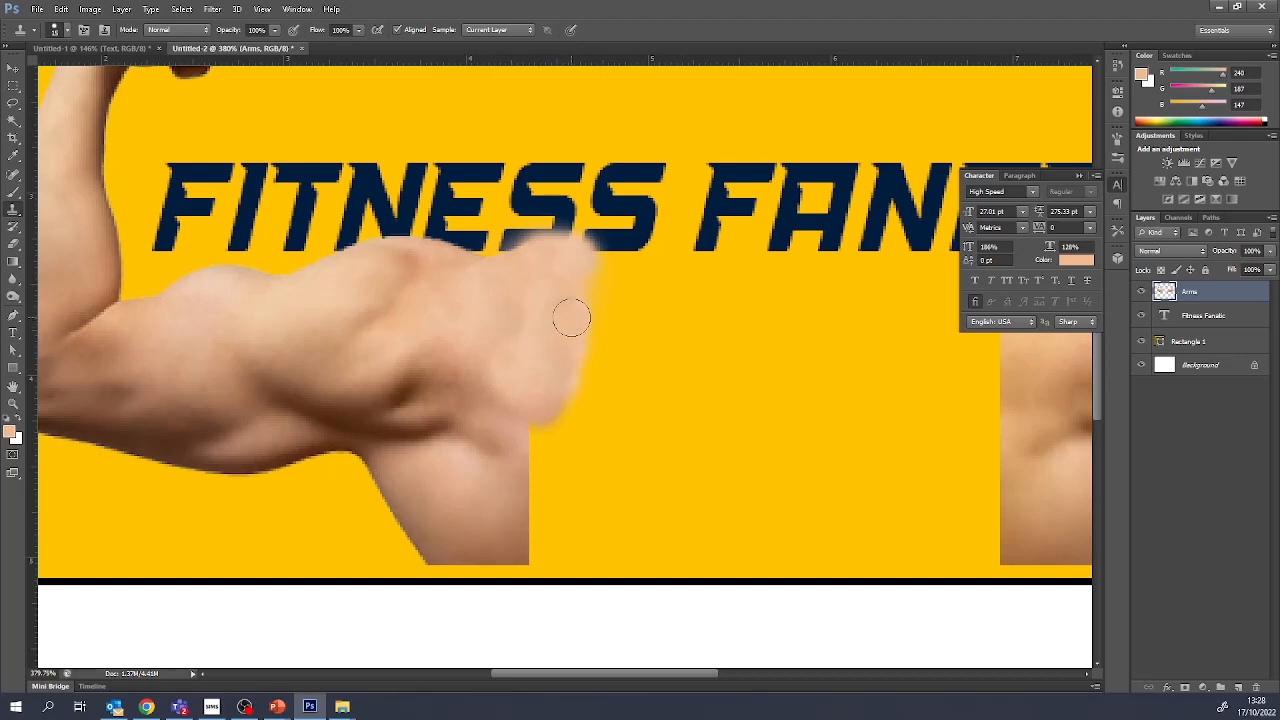
Clone more skin patches into the yellow gap and join them to the extended left shoulder
{"action": "mouse_move", "coordinate": [652, 318]}
{"action": "left_mouse_down"}
{"action": "mouse_move", "coordinate": [652, 354]}
{"action": "mouse_move", "coordinate": [690, 402]}
{"action": "left_mouse_up"}
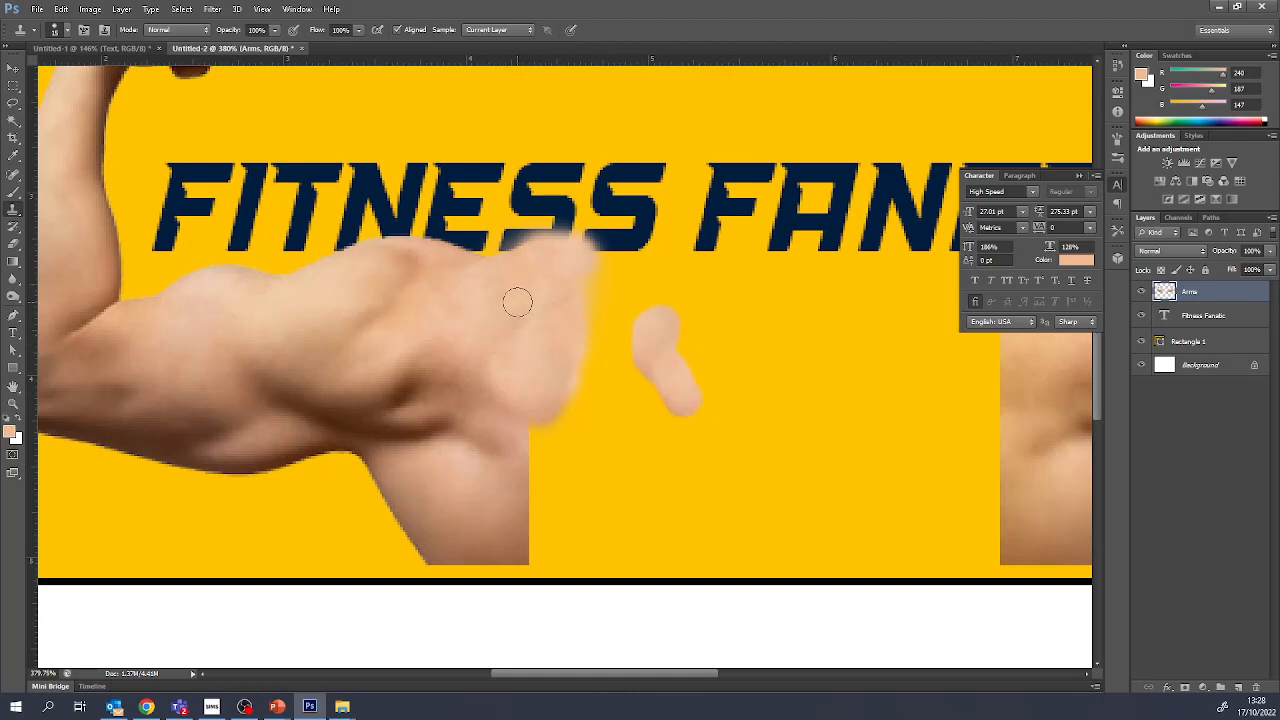
{"action": "mouse_move", "coordinate": [758, 334]}
{"action": "left_mouse_down"}
{"action": "mouse_move", "coordinate": [762, 374]}
{"action": "mouse_move", "coordinate": [741, 348]}
{"action": "mouse_move", "coordinate": [746, 366]}
{"action": "mouse_move", "coordinate": [714, 378]}
{"action": "mouse_move", "coordinate": [702, 333]}
{"action": "left_mouse_up"}
{"action": "mouse_move", "coordinate": [710, 388]}
{"action": "left_mouse_down"}
{"action": "mouse_move", "coordinate": [609, 353]}
{"action": "mouse_move", "coordinate": [631, 365]}
{"action": "mouse_move", "coordinate": [608, 340]}
{"action": "mouse_move", "coordinate": [611, 309]}
{"action": "mouse_move", "coordinate": [660, 323]}
{"action": "mouse_move", "coordinate": [551, 311]}
{"action": "mouse_move", "coordinate": [600, 296]}
{"action": "mouse_move", "coordinate": [692, 300]}
{"action": "mouse_move", "coordinate": [608, 295]}
{"action": "mouse_move", "coordinate": [633, 275]}
{"action": "mouse_move", "coordinate": [586, 295]}
{"action": "left_mouse_up"}
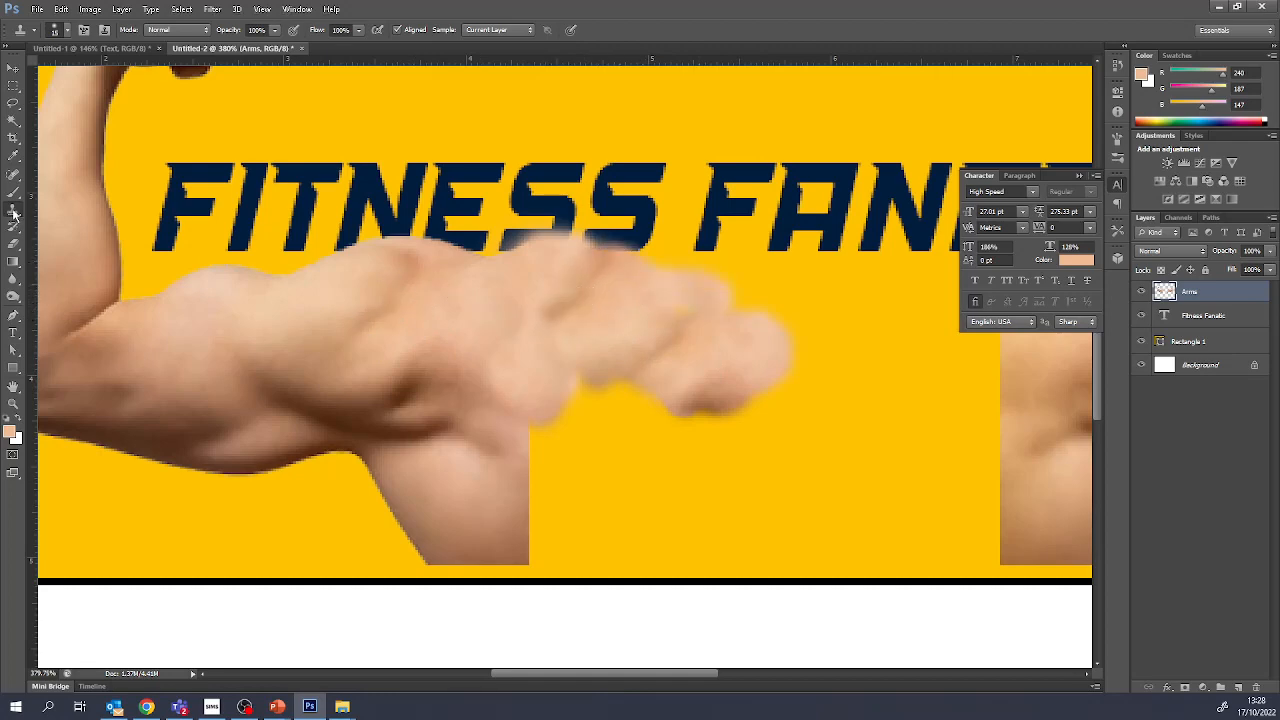
Switch to the Burn tool and reduce its brush to 20 pixels
{"action": "left_click", "coordinate": [14, 279]}
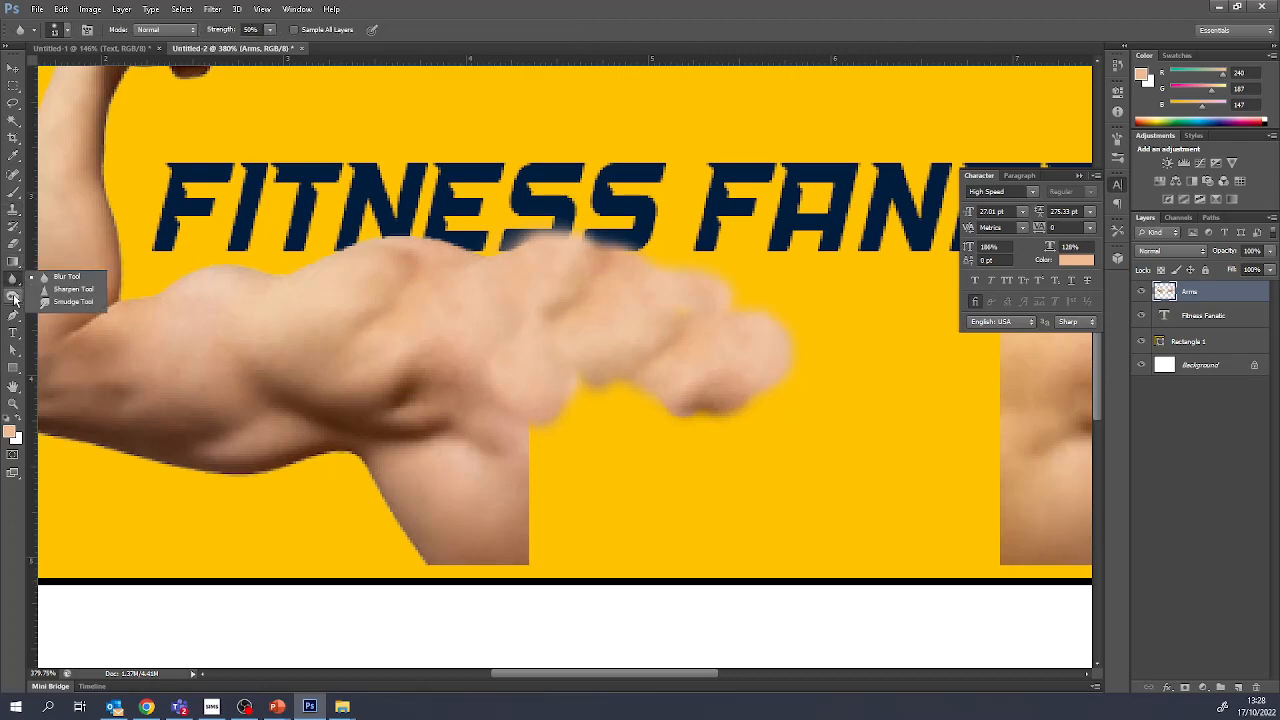
{"action": "left_click", "coordinate": [14, 297]}
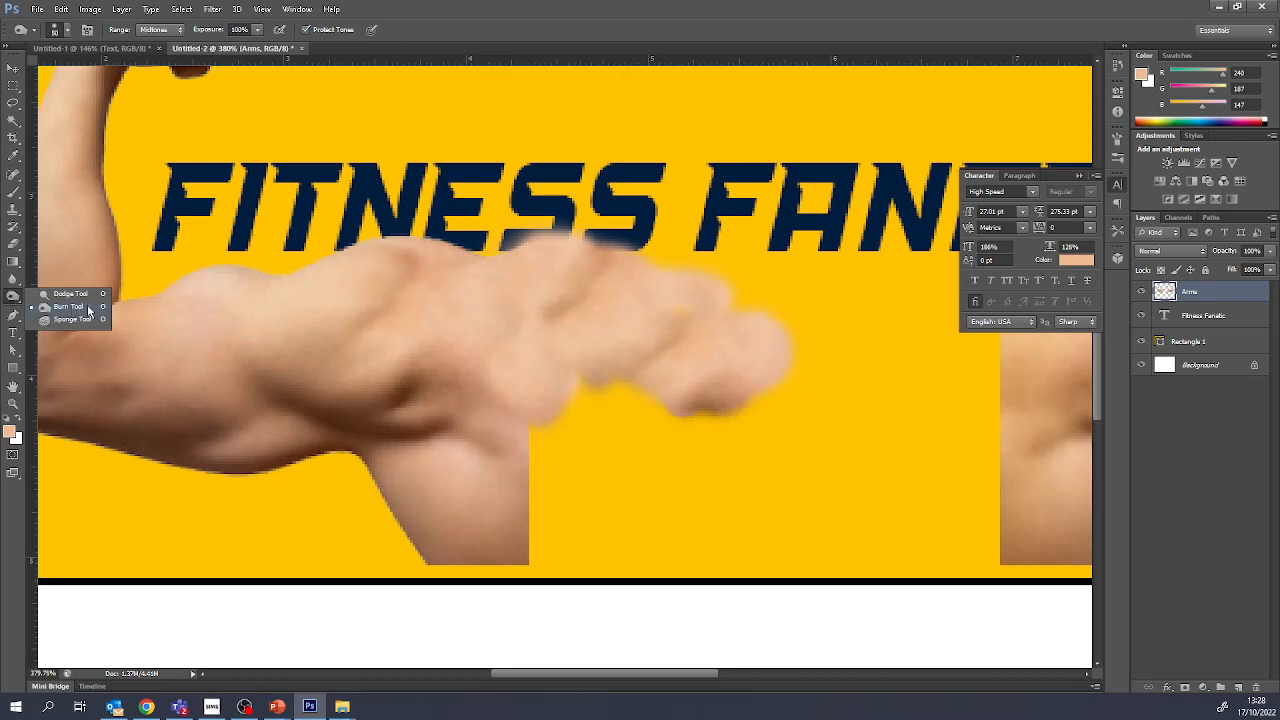
{"action": "left_click", "coordinate": [72, 308]}
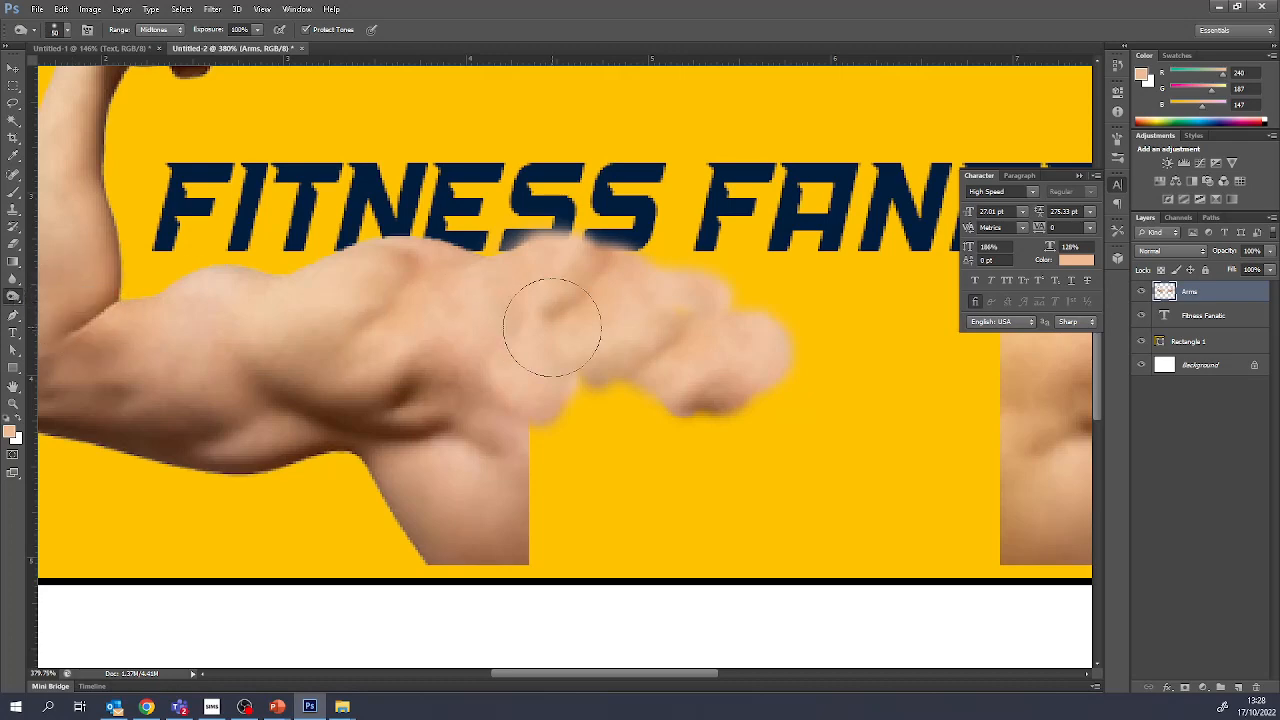
{"action": "key", "text": "bracketleft"}
{"action": "key", "text": "bracketleft"}
Try to burn a shadow into the cloned skin beside the left shoulder
{"action": "mouse_move", "coordinate": [560, 305]}
{"action": "left_mouse_down"}
{"action": "mouse_move", "coordinate": [528, 370]}
{"action": "mouse_move", "coordinate": [542, 320]}
{"action": "mouse_move", "coordinate": [514, 351]}
{"action": "mouse_move", "coordinate": [542, 335]}
{"action": "mouse_move", "coordinate": [514, 395]}
{"action": "mouse_move", "coordinate": [568, 315]}
{"action": "mouse_move", "coordinate": [527, 358]}
{"action": "mouse_move", "coordinate": [530, 390]}
{"action": "left_mouse_up"}
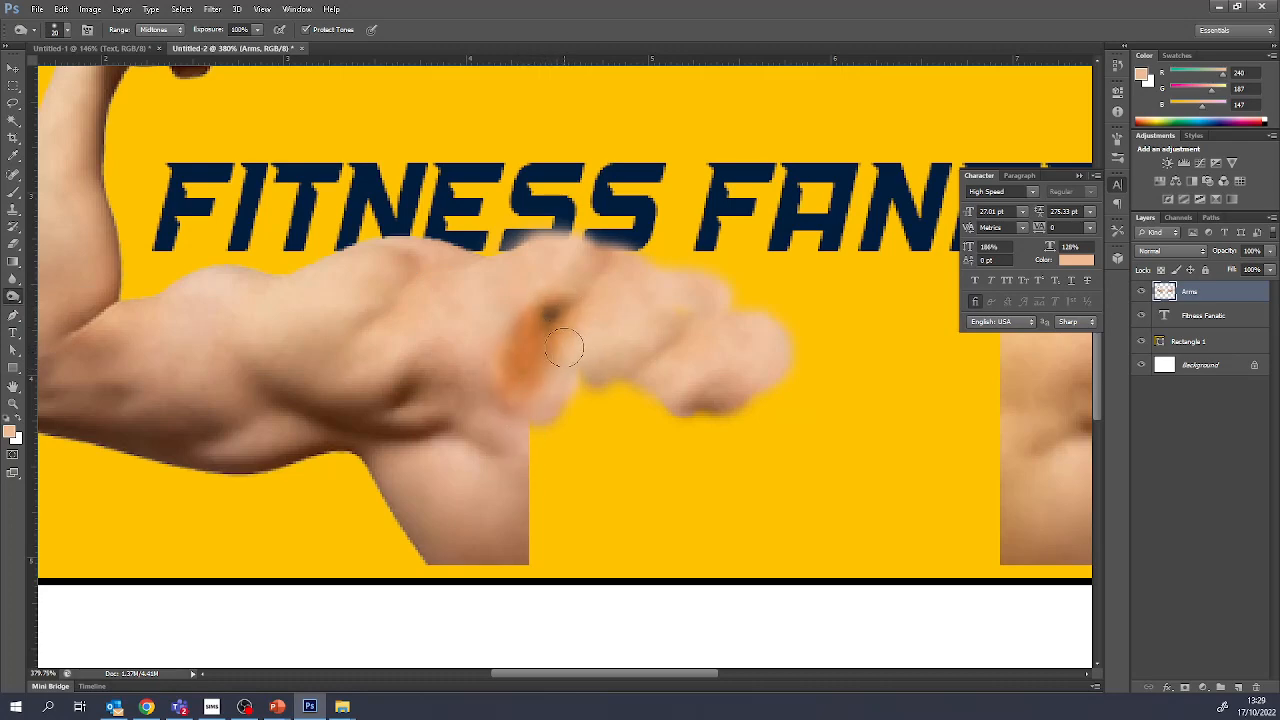
{"action": "key", "text": "ctrl+alt+z"}
{"action": "key", "text": "ctrl+alt+z"}
{"action": "key", "text": "ctrl+alt+z"}
{"action": "key", "text": "ctrl+alt+z"}
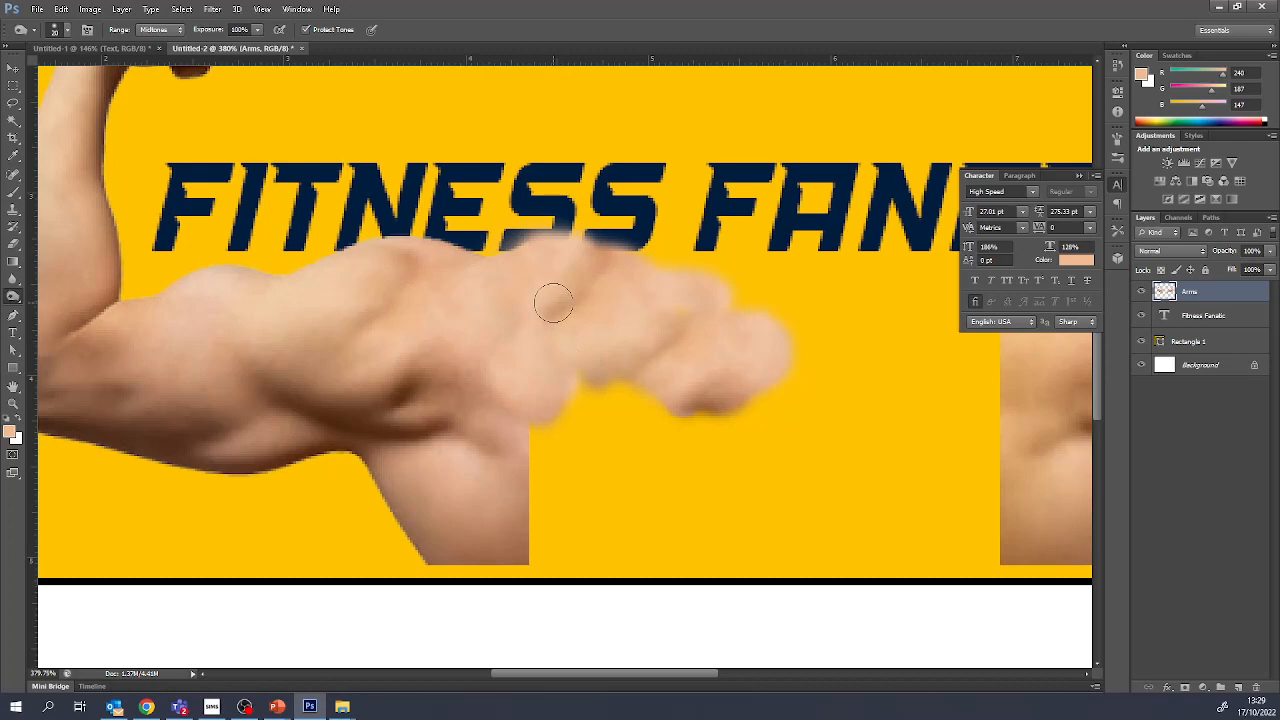
Burn narrow muscle creases into the cloned shoulder skin and below the left armpit with a smaller brush
{"action": "mouse_move", "coordinate": [596, 283]}
{"action": "left_mouse_down"}
{"action": "mouse_move", "coordinate": [533, 338]}
{"action": "mouse_move", "coordinate": [614, 262]}
{"action": "mouse_move", "coordinate": [563, 313]}
{"action": "mouse_move", "coordinate": [594, 261]}
{"action": "mouse_move", "coordinate": [530, 353]}
{"action": "left_mouse_up"}
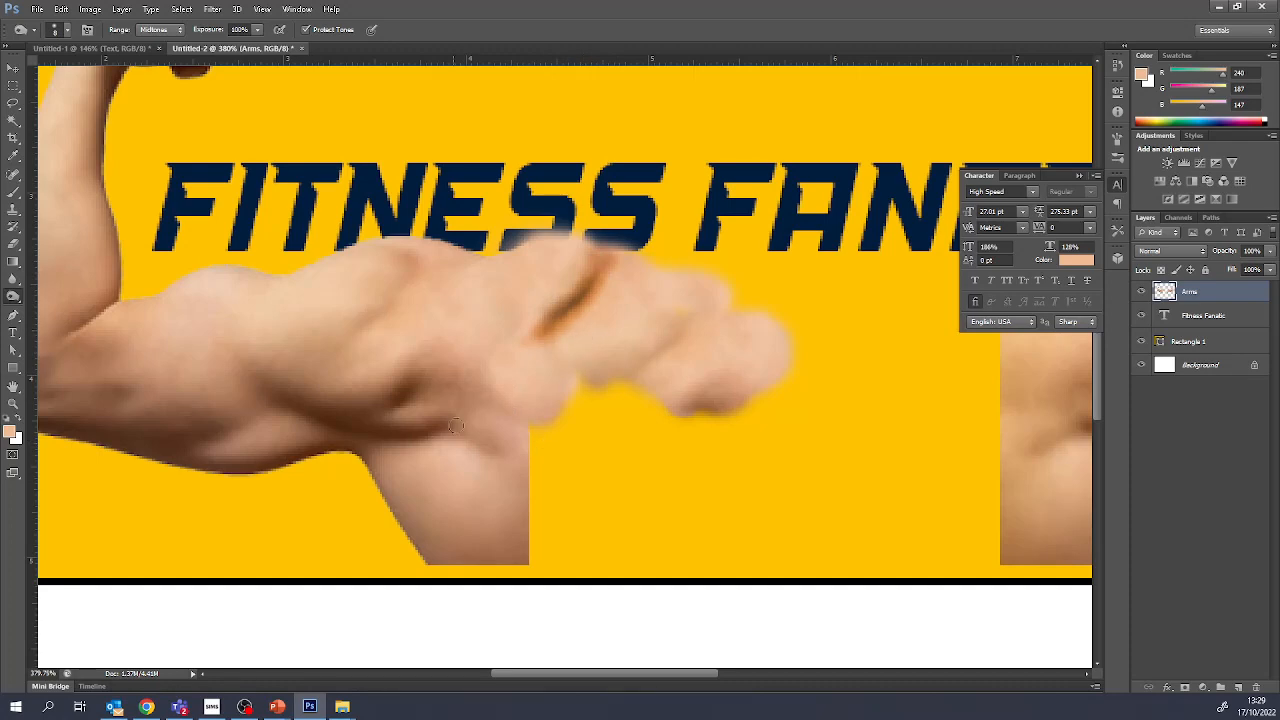
{"action": "left_click_drag", "start_coordinate": [457, 448], "coordinate": [504, 458]}
{"action": "left_click_drag", "start_coordinate": [499, 322], "coordinate": [500, 356]}
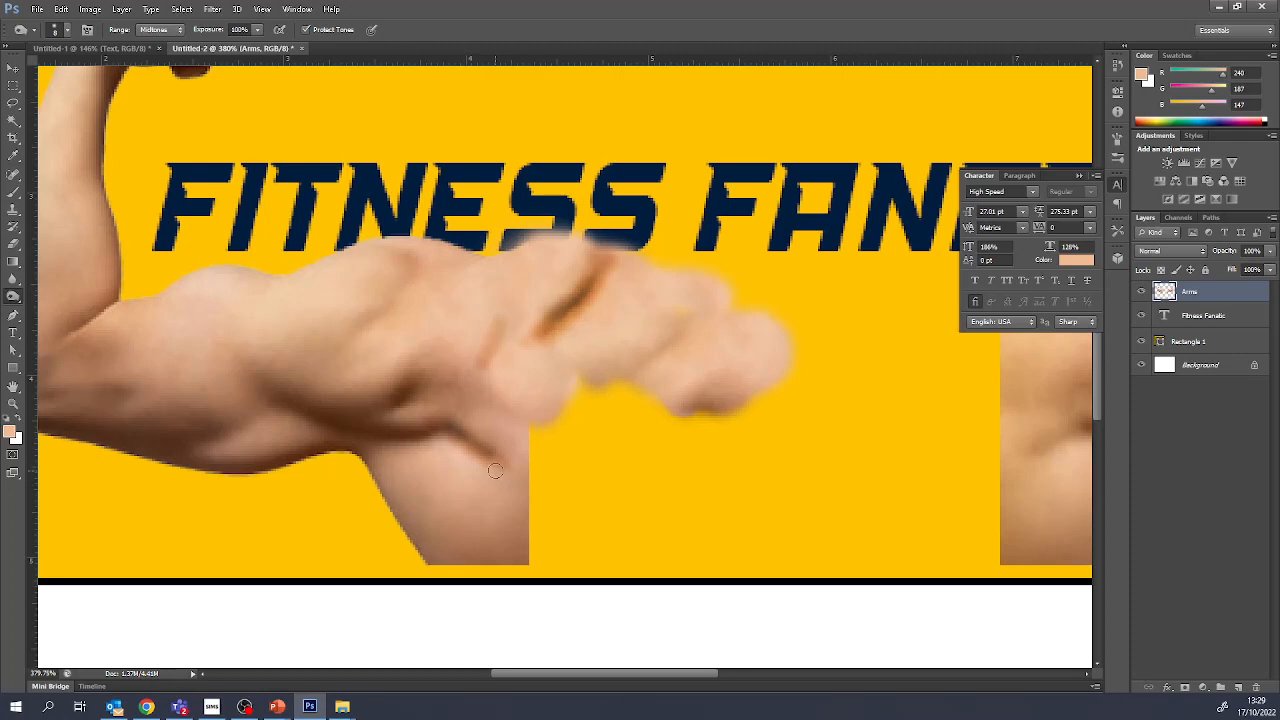
Clone skin sampled below the left armpit over the lower cut edge and up toward the cloned patches
{"action": "key", "text": "s"}
{"action": "left_click", "coordinate": [437, 493], "text": "alt"}
{"action": "mouse_move", "coordinate": [518, 497]}
{"action": "left_mouse_down"}
{"action": "mouse_move", "coordinate": [528, 451]}
{"action": "mouse_move", "coordinate": [542, 459]}
{"action": "mouse_move", "coordinate": [541, 519]}
{"action": "mouse_move", "coordinate": [523, 540]}
{"action": "mouse_move", "coordinate": [546, 485]}
{"action": "mouse_move", "coordinate": [544, 410]}
{"action": "mouse_move", "coordinate": [583, 375]}
{"action": "mouse_move", "coordinate": [575, 401]}
{"action": "mouse_move", "coordinate": [593, 410]}
{"action": "mouse_move", "coordinate": [606, 375]}
{"action": "mouse_move", "coordinate": [554, 434]}
{"action": "mouse_move", "coordinate": [632, 377]}
{"action": "mouse_move", "coordinate": [583, 437]}
{"action": "mouse_move", "coordinate": [601, 445]}
{"action": "mouse_move", "coordinate": [575, 450]}
{"action": "mouse_move", "coordinate": [652, 418]}
{"action": "left_mouse_up"}
{"action": "scroll", "coordinate": [627, 430], "scroll_direction": "down", "scroll_amount": 4}
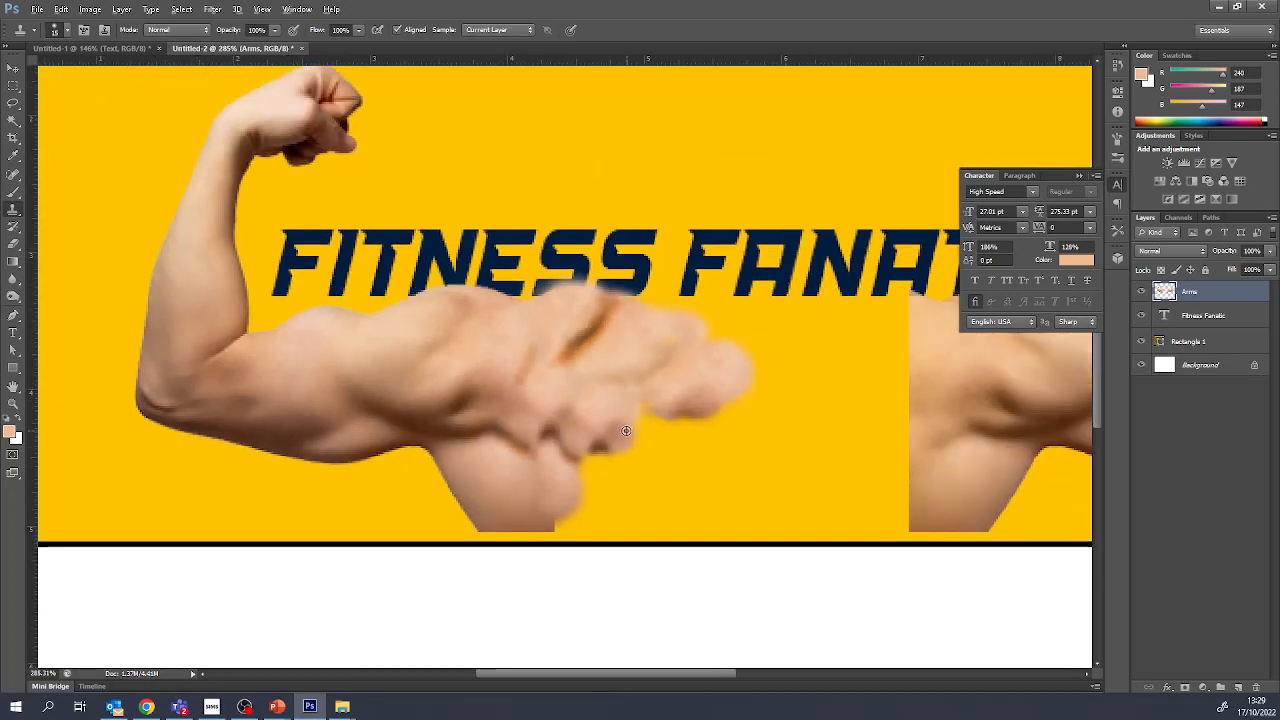
{"action": "scroll", "coordinate": [610, 424], "scroll_direction": "up", "scroll_amount": 3}
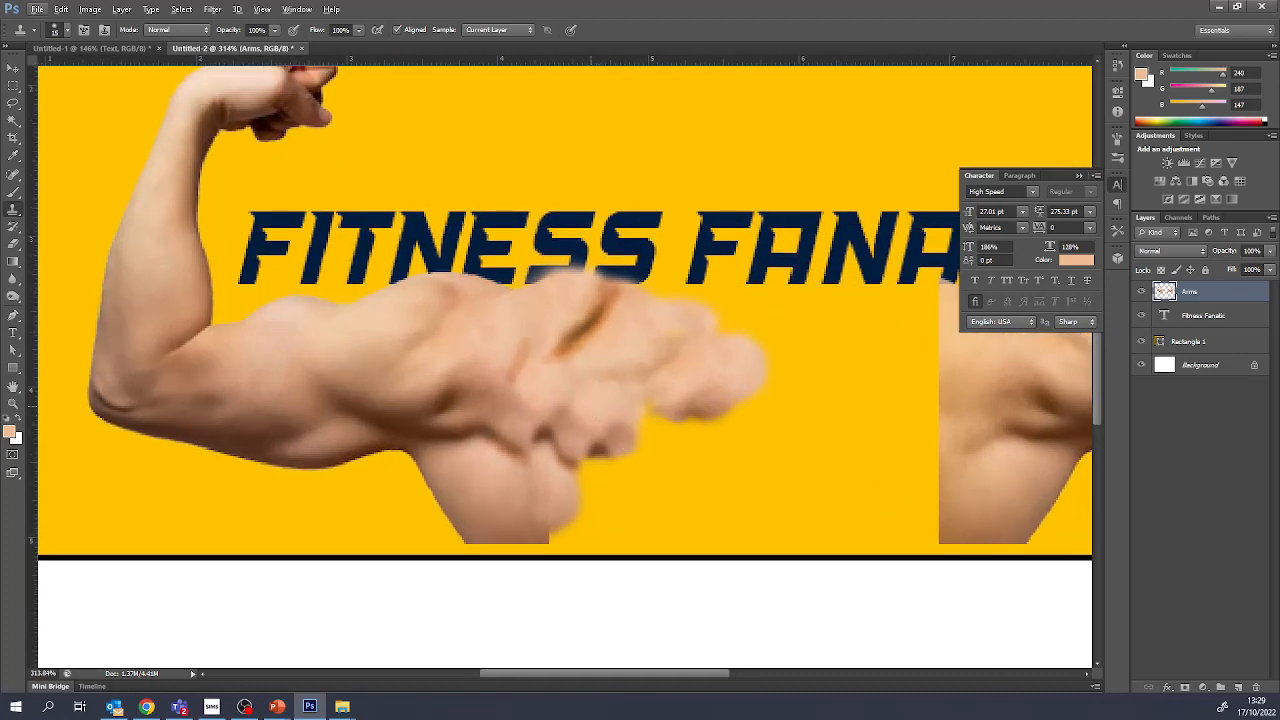
Paint the gap between the arms with skin tones sampled from the left arm and torso, using a 60-pixel brush at 90% opacity
{"action": "key", "text": "b"}
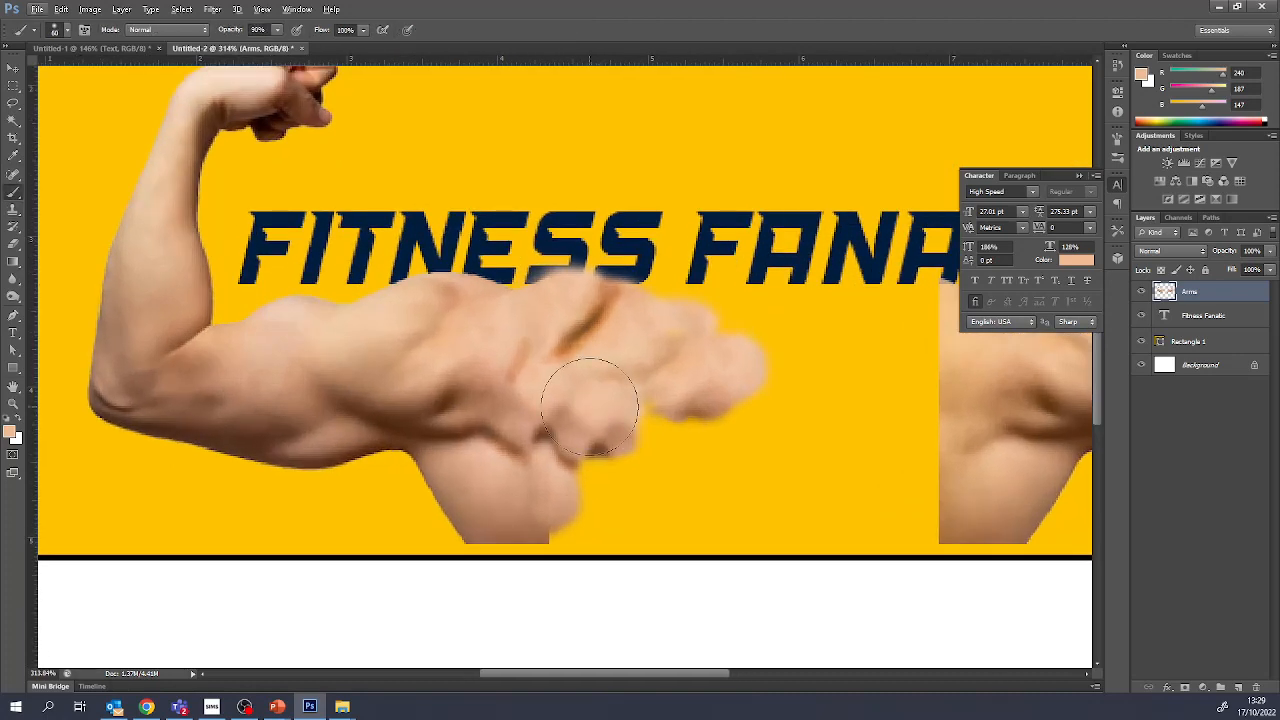
{"action": "left_click", "coordinate": [380, 323], "text": "alt"}
{"action": "mouse_move", "coordinate": [622, 384]}
{"action": "left_mouse_down"}
{"action": "mouse_move", "coordinate": [694, 409]}
{"action": "mouse_move", "coordinate": [854, 417]}
{"action": "mouse_move", "coordinate": [851, 397]}
{"action": "mouse_move", "coordinate": [754, 342]}
{"action": "mouse_move", "coordinate": [783, 354]}
{"action": "mouse_move", "coordinate": [791, 380]}
{"action": "mouse_move", "coordinate": [900, 349]}
{"action": "mouse_move", "coordinate": [894, 327]}
{"action": "mouse_move", "coordinate": [837, 363]}
{"action": "mouse_move", "coordinate": [817, 486]}
{"action": "mouse_move", "coordinate": [559, 474]}
{"action": "left_mouse_up"}
{"action": "left_click", "coordinate": [489, 478], "text": "alt"}
{"action": "mouse_move", "coordinate": [600, 490]}
{"action": "left_mouse_down"}
{"action": "mouse_move", "coordinate": [631, 500]}
{"action": "mouse_move", "coordinate": [822, 482]}
{"action": "mouse_move", "coordinate": [862, 464]}
{"action": "mouse_move", "coordinate": [863, 449]}
{"action": "mouse_move", "coordinate": [907, 422]}
{"action": "mouse_move", "coordinate": [912, 314]}
{"action": "mouse_move", "coordinate": [818, 434]}
{"action": "mouse_move", "coordinate": [904, 490]}
{"action": "mouse_move", "coordinate": [920, 473]}
{"action": "mouse_move", "coordinate": [556, 505]}
{"action": "mouse_move", "coordinate": [619, 454]}
{"action": "mouse_move", "coordinate": [587, 360]}
{"action": "mouse_move", "coordinate": [680, 357]}
{"action": "mouse_move", "coordinate": [628, 349]}
{"action": "mouse_move", "coordinate": [613, 328]}
{"action": "mouse_move", "coordinate": [720, 321]}
{"action": "mouse_move", "coordinate": [855, 392]}
{"action": "mouse_move", "coordinate": [516, 447]}
{"action": "mouse_move", "coordinate": [816, 442]}
{"action": "left_mouse_up"}
{"action": "mouse_move", "coordinate": [904, 492]}
{"action": "left_mouse_down"}
{"action": "mouse_move", "coordinate": [584, 401]}
{"action": "mouse_move", "coordinate": [554, 362]}
{"action": "mouse_move", "coordinate": [534, 388]}
{"action": "mouse_move", "coordinate": [711, 355]}
{"action": "left_mouse_up"}
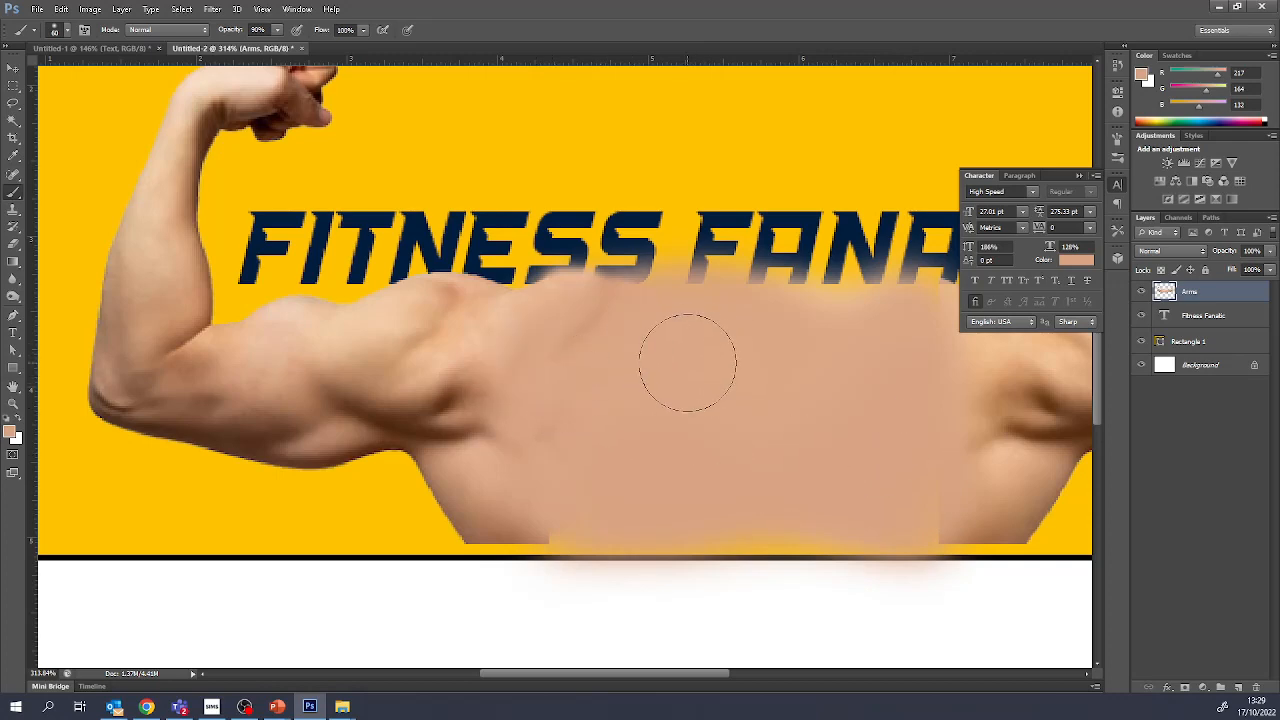
Burn two dark slanted shoulder-blade creases into the painted back, adding a short branch below the left one
{"action": "left_click", "coordinate": [11, 281]}
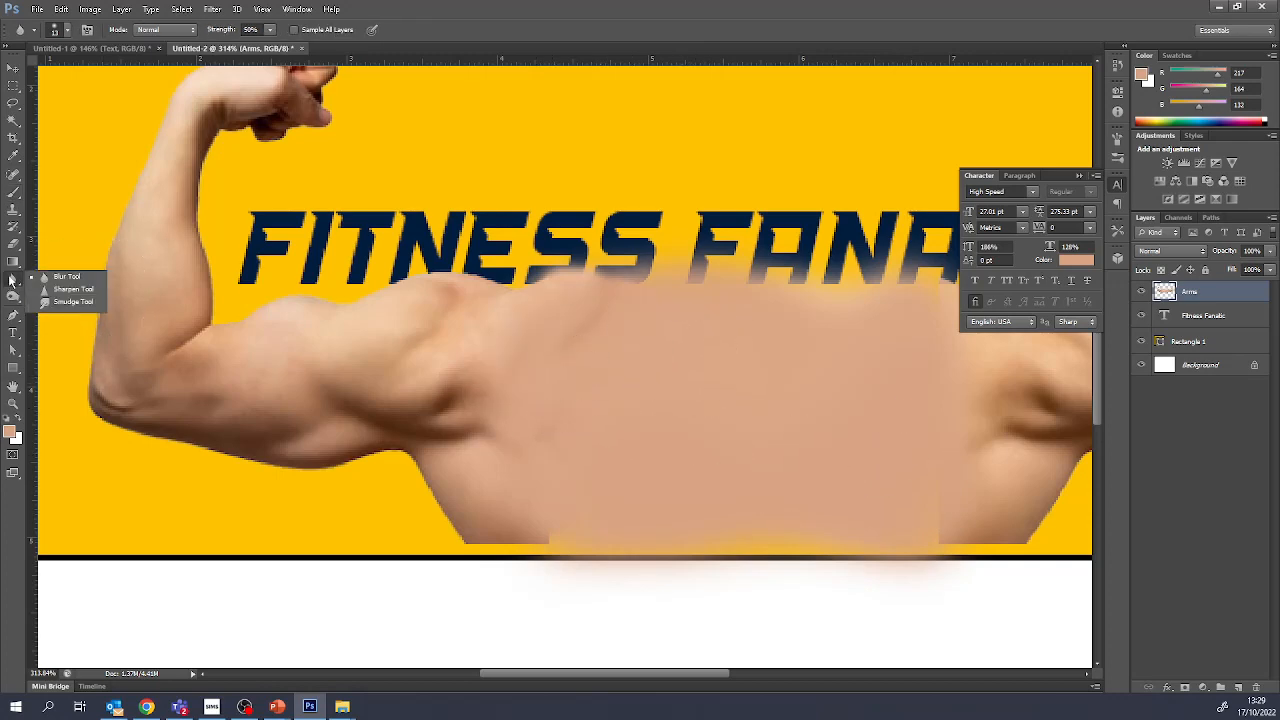
{"action": "left_click", "coordinate": [11, 297]}
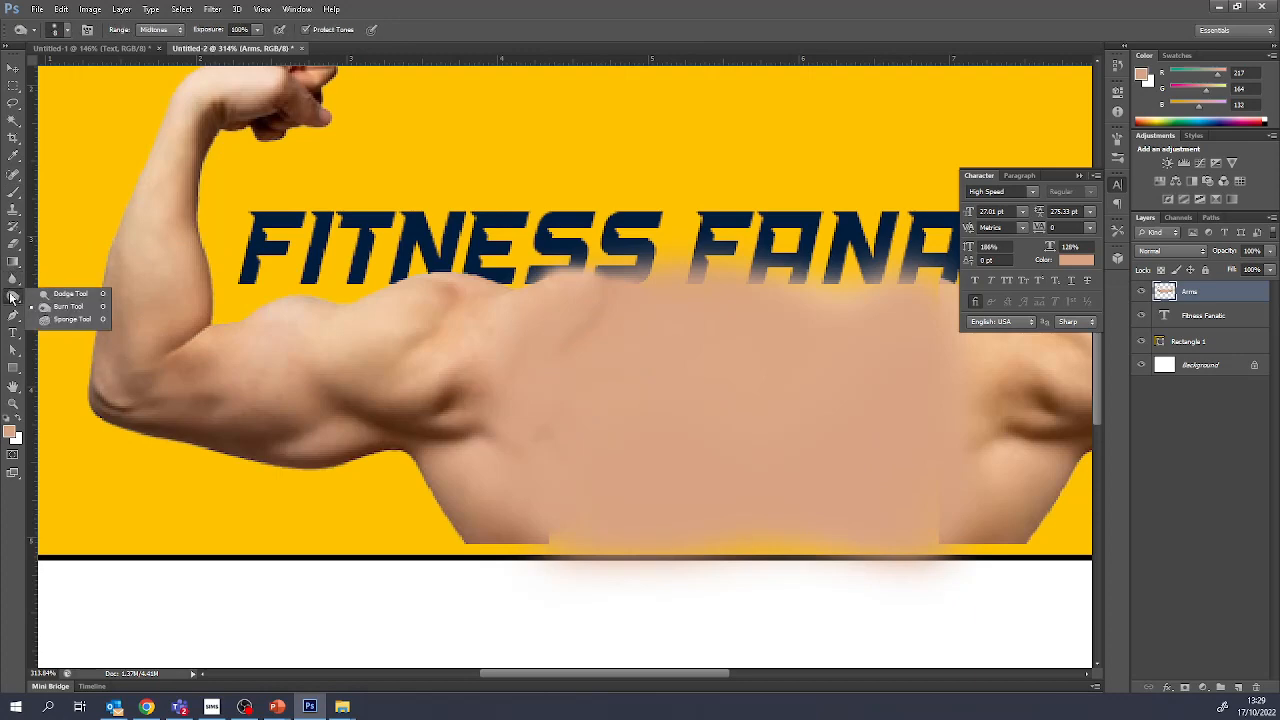
{"action": "left_click", "coordinate": [72, 308]}
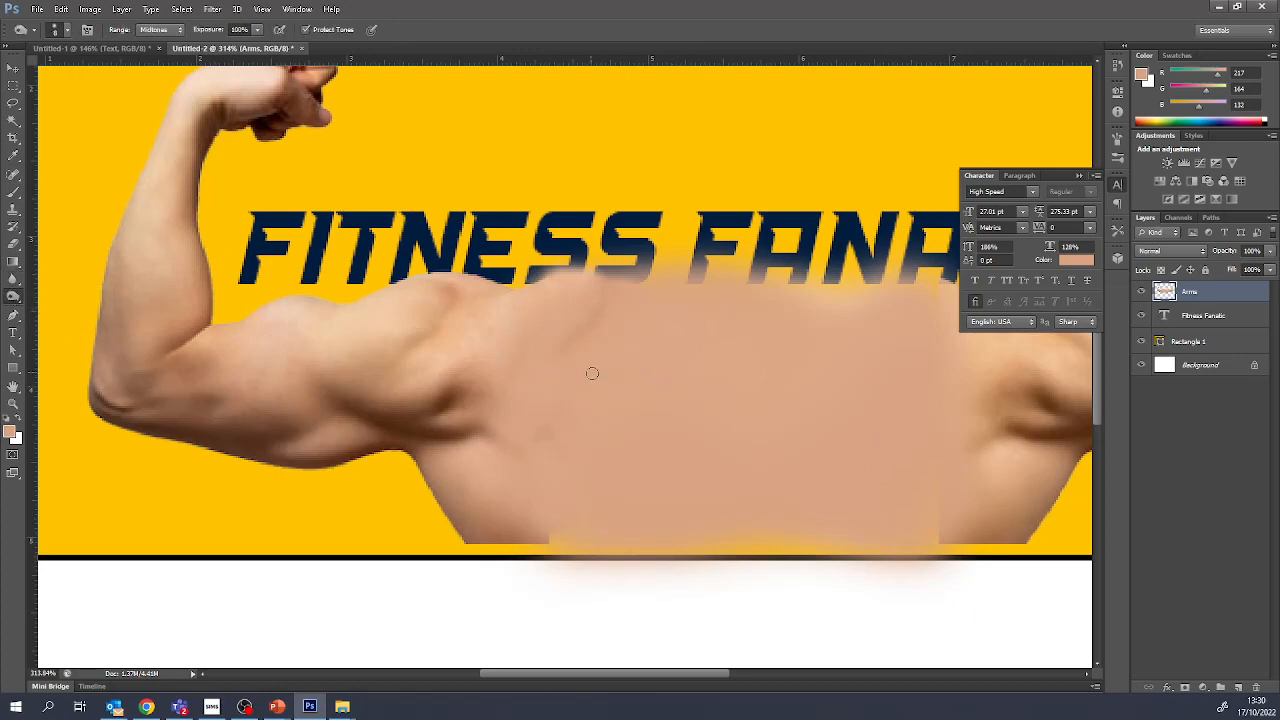
{"action": "mouse_move", "coordinate": [619, 389]}
{"action": "left_mouse_down"}
{"action": "mouse_move", "coordinate": [623, 351]}
{"action": "mouse_move", "coordinate": [620, 405]}
{"action": "mouse_move", "coordinate": [632, 347]}
{"action": "mouse_move", "coordinate": [602, 447]}
{"action": "mouse_move", "coordinate": [634, 334]}
{"action": "left_mouse_up"}
{"action": "mouse_move", "coordinate": [796, 333]}
{"action": "left_mouse_down"}
{"action": "mouse_move", "coordinate": [863, 404]}
{"action": "mouse_move", "coordinate": [817, 367]}
{"action": "mouse_move", "coordinate": [847, 389]}
{"action": "mouse_move", "coordinate": [831, 405]}
{"action": "mouse_move", "coordinate": [804, 331]}
{"action": "mouse_move", "coordinate": [869, 442]}
{"action": "left_mouse_up"}
{"action": "scroll", "coordinate": [655, 401], "scroll_direction": "down", "scroll_amount": 1}
{"action": "mouse_move", "coordinate": [625, 408]}
{"action": "left_mouse_down"}
{"action": "mouse_move", "coordinate": [597, 449]}
{"action": "mouse_move", "coordinate": [583, 435]}
{"action": "left_mouse_up"}
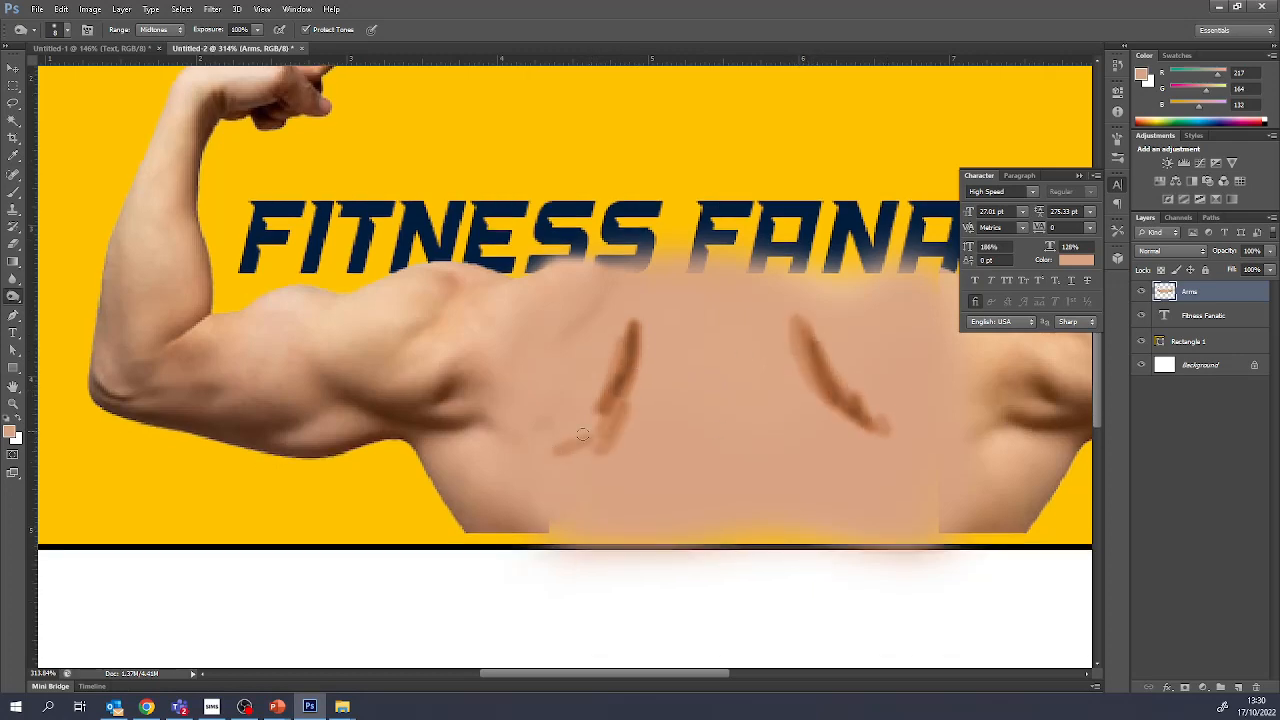
{"action": "left_click_drag", "start_coordinate": [637, 317], "coordinate": [606, 428]}
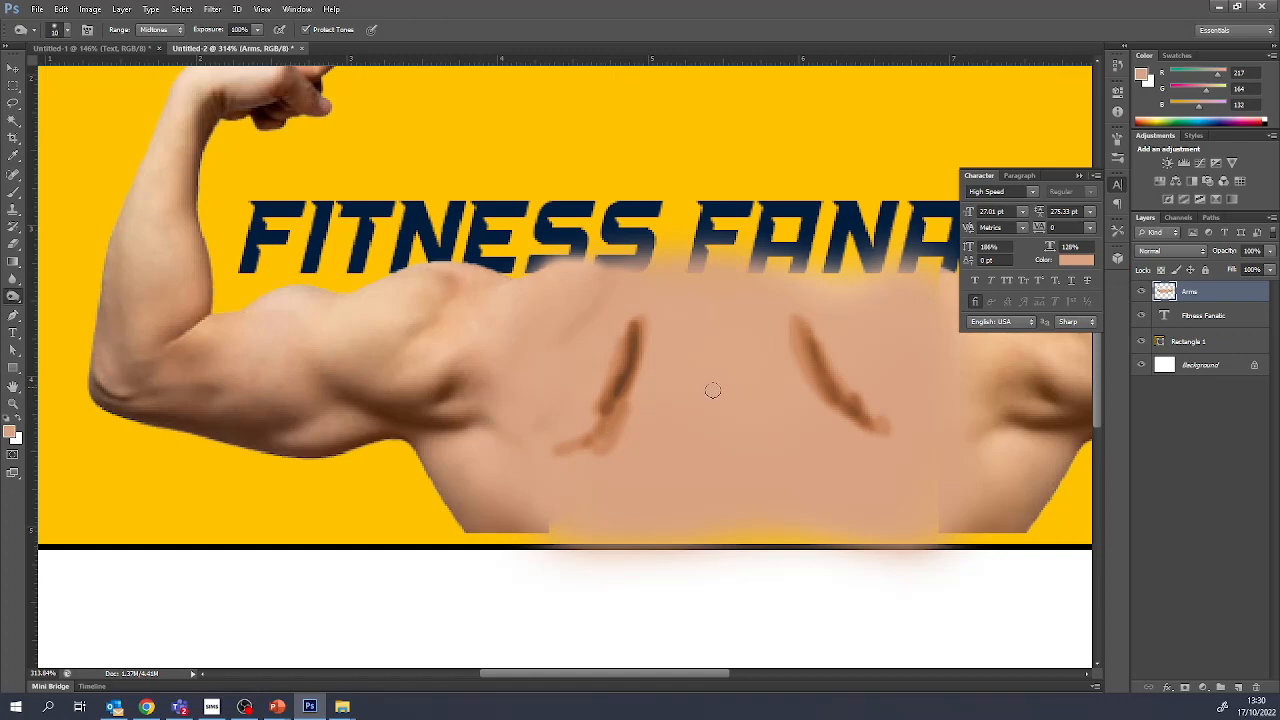
Enlarge the Burn brush to 125 pixels and darken the back broadly around both shoulder-blade creases
{"action": "key", "text": "bracketright"}
{"action": "key", "text": "bracketright"}
{"action": "key", "text": "bracketright"}
{"action": "key", "text": "bracketright"}
{"action": "key", "text": "bracketright"}
{"action": "left_click_drag", "start_coordinate": [670, 363], "coordinate": [650, 414]}
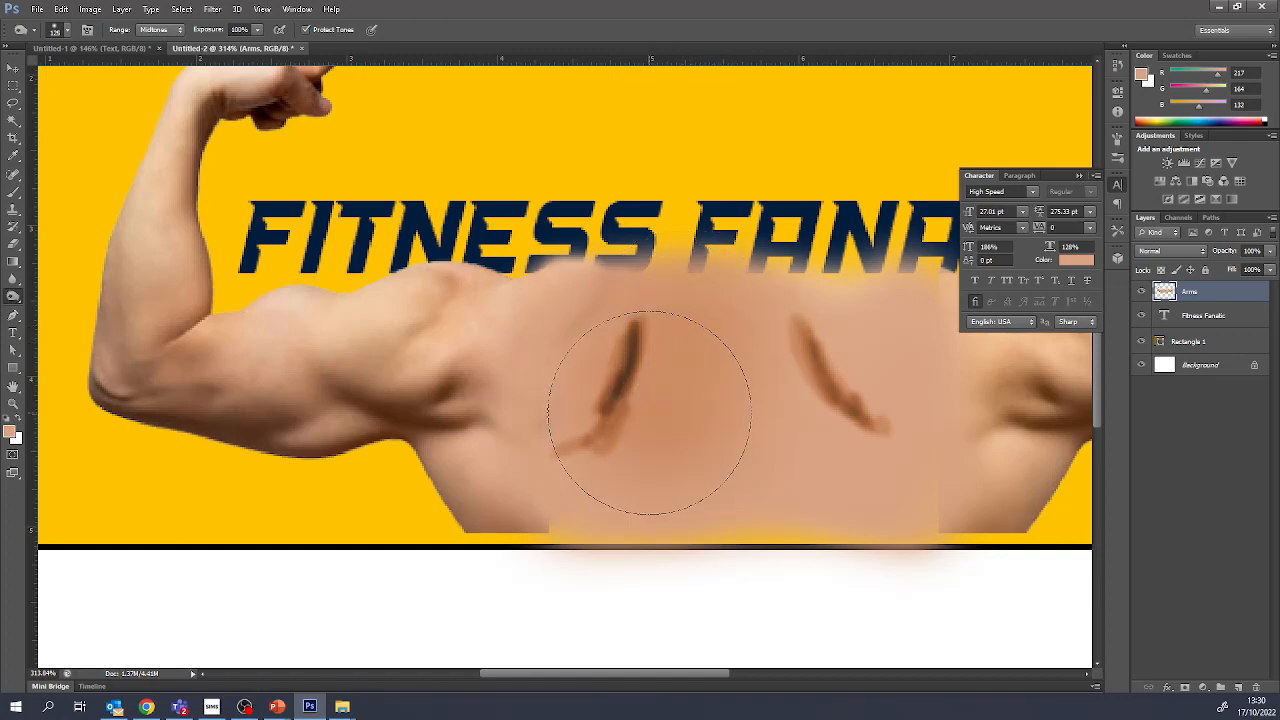
{"action": "left_click_drag", "start_coordinate": [646, 335], "coordinate": [601, 424]}
{"action": "left_click_drag", "start_coordinate": [900, 350], "coordinate": [858, 433]}
Reduce the Burn brush to 60 pixels and shade the middle, lower left corner and right side of the back
{"action": "key", "text": "bracketleft"}
{"action": "key", "text": "bracketleft"}
{"action": "key", "text": "bracketleft"}
{"action": "key", "text": "bracketleft"}
{"action": "key", "text": "bracketleft"}
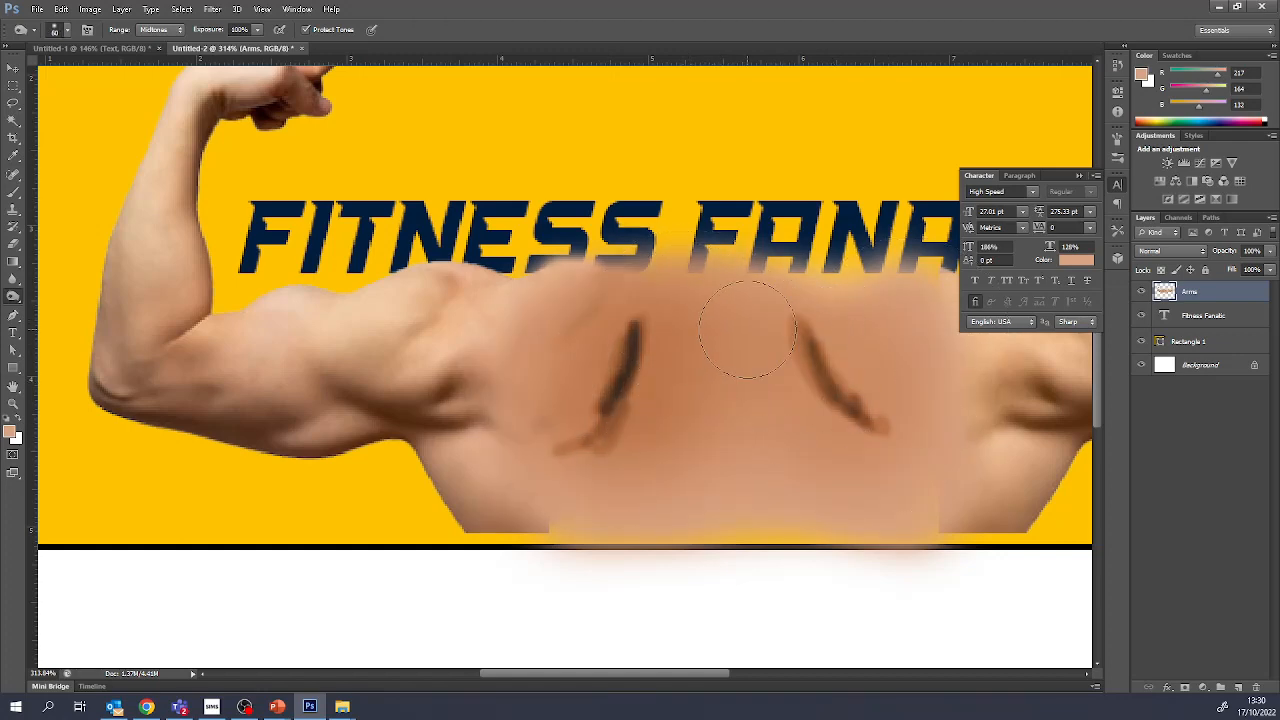
{"action": "mouse_move", "coordinate": [750, 345]}
{"action": "left_mouse_down"}
{"action": "mouse_move", "coordinate": [814, 526]}
{"action": "mouse_move", "coordinate": [855, 505]}
{"action": "left_mouse_up"}
{"action": "left_click_drag", "start_coordinate": [553, 482], "coordinate": [556, 533]}
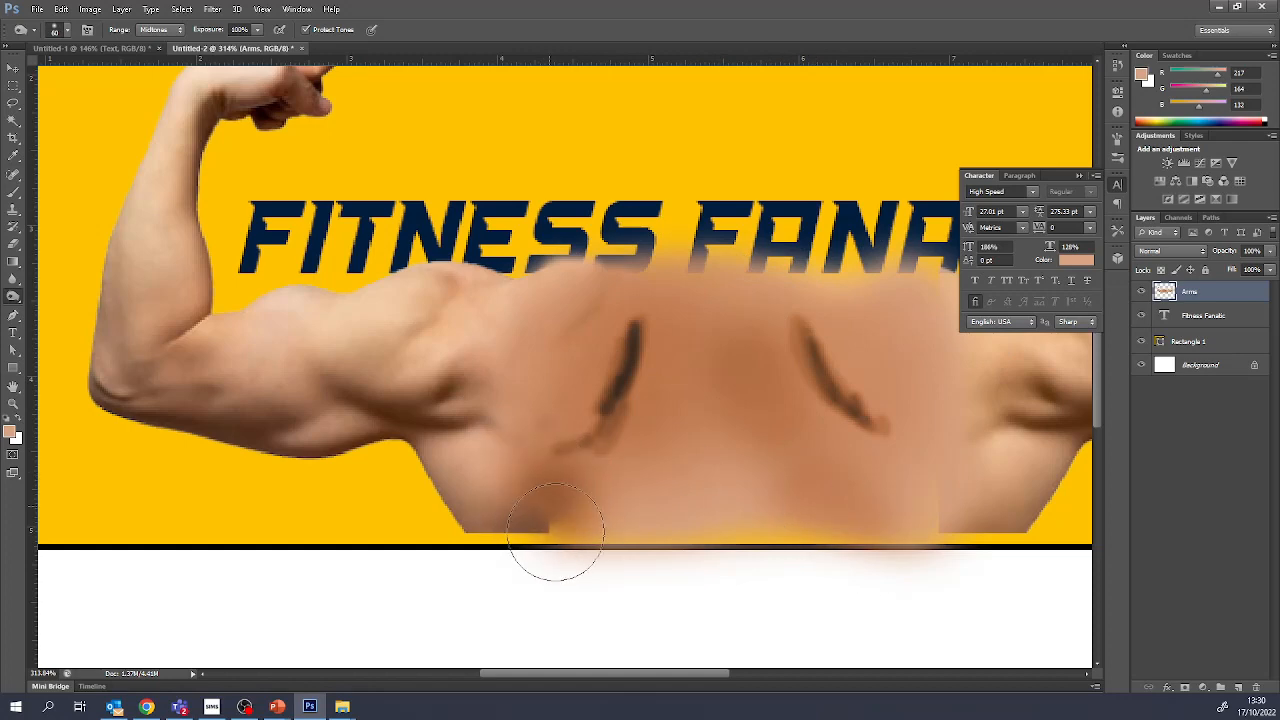
{"action": "left_click_drag", "start_coordinate": [908, 430], "coordinate": [924, 495]}
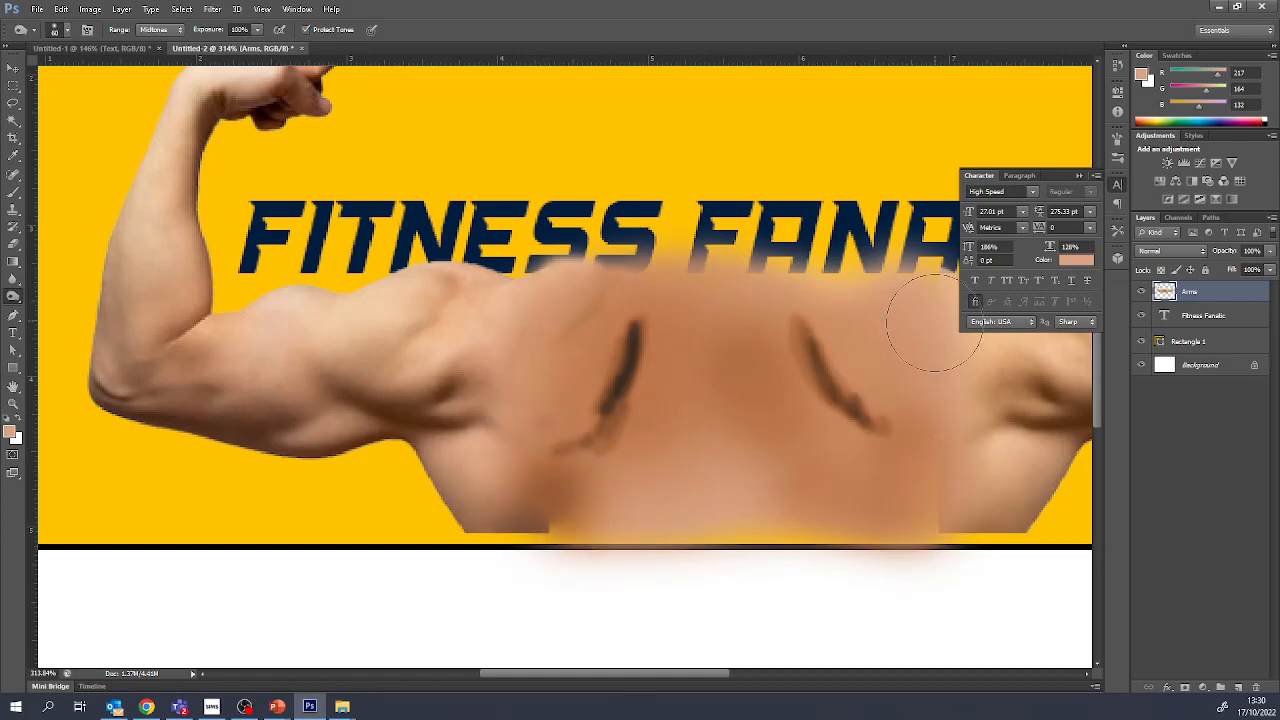
{"action": "left_click_drag", "start_coordinate": [936, 332], "coordinate": [932, 394]}
Burn a vertical spine line down the middle of the back with a 20-pixel brush
{"action": "key", "text": "bracketleft"}
{"action": "left_click_drag", "start_coordinate": [735, 455], "coordinate": [708, 496]}
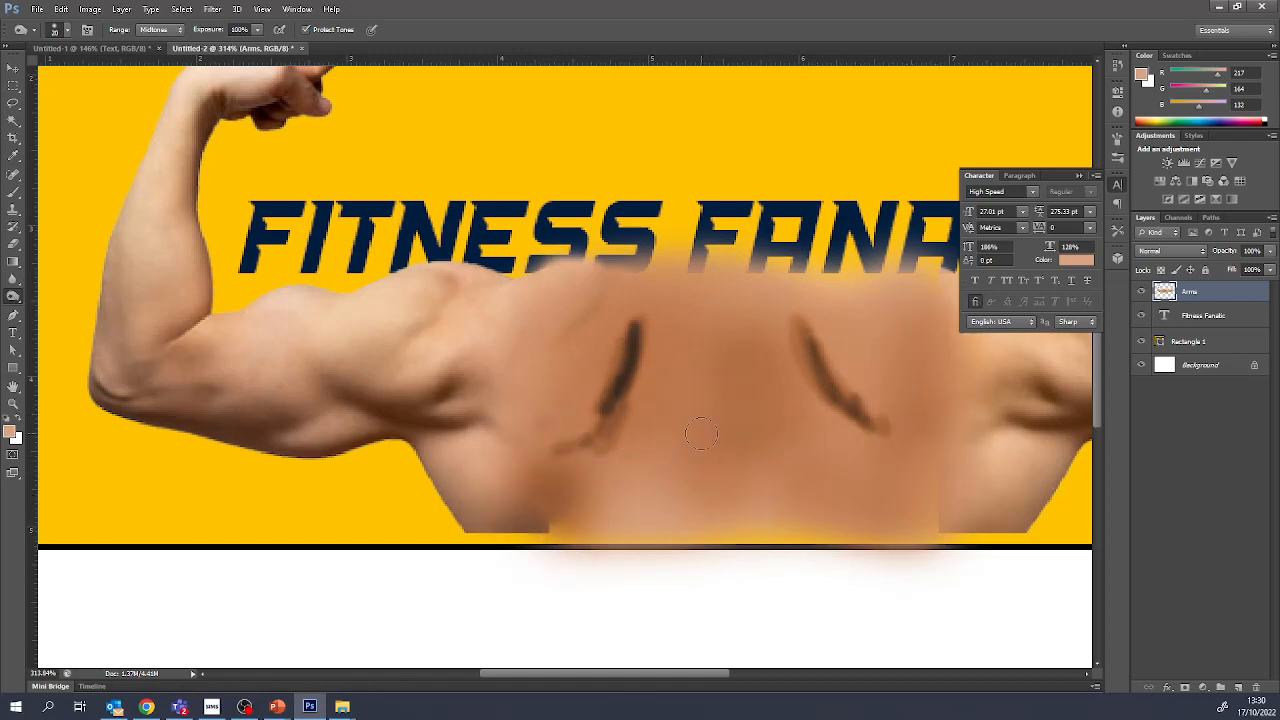
{"action": "left_click_drag", "start_coordinate": [701, 433], "coordinate": [704, 512]}
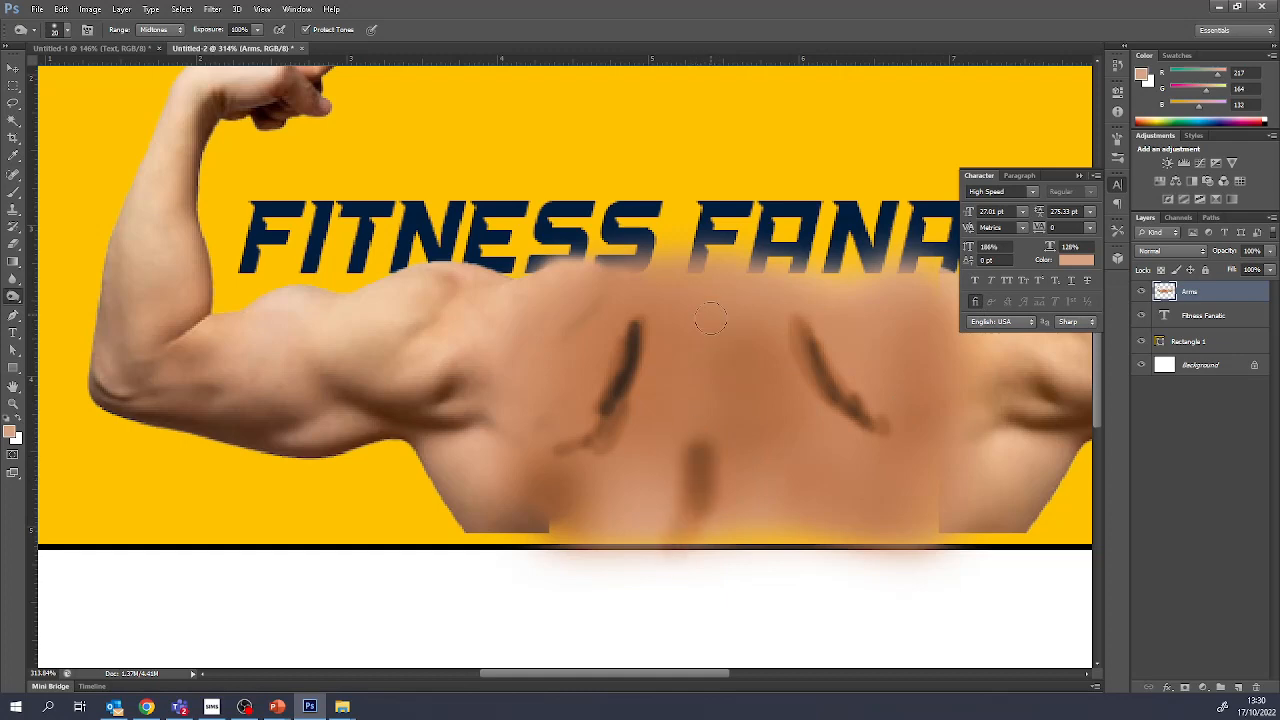
{"action": "left_click_drag", "start_coordinate": [710, 318], "coordinate": [711, 452]}
{"action": "scroll", "coordinate": [778, 522], "scroll_direction": "down", "scroll_amount": 4}
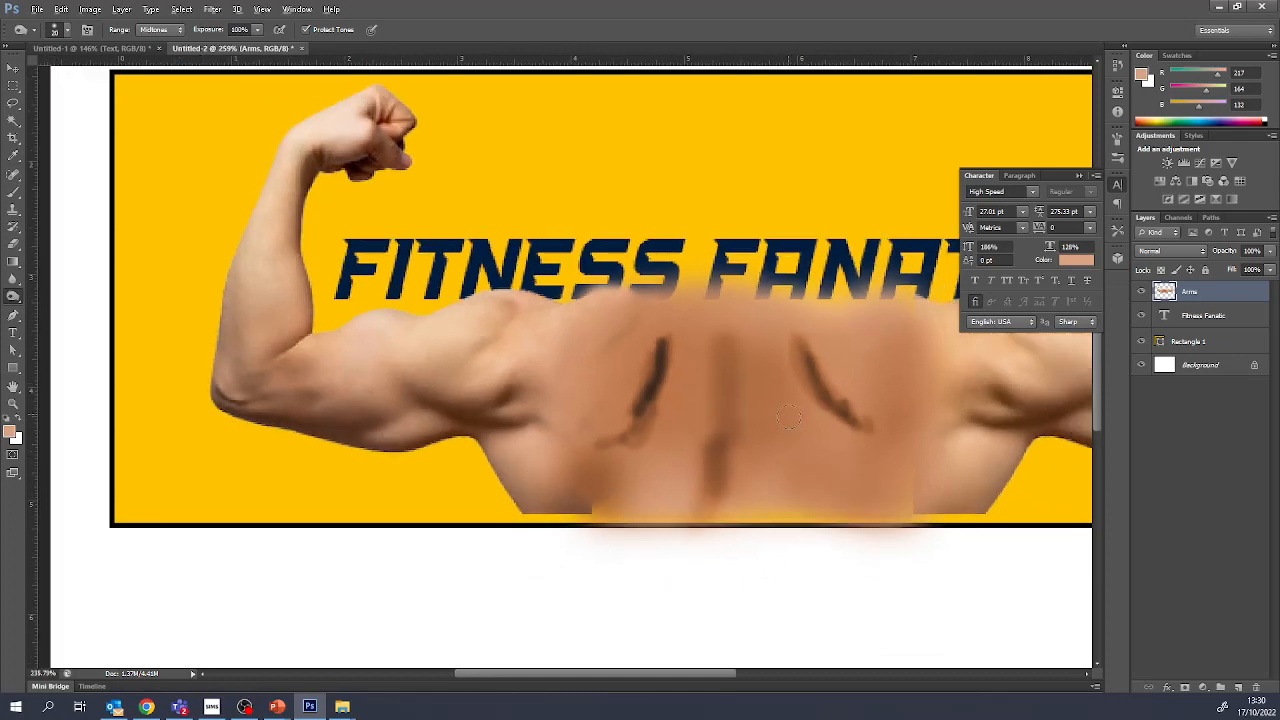
{"action": "scroll", "coordinate": [785, 377], "scroll_direction": "up", "scroll_amount": 1}
{"action": "scroll", "coordinate": [785, 377], "scroll_direction": "down", "scroll_amount": 1}
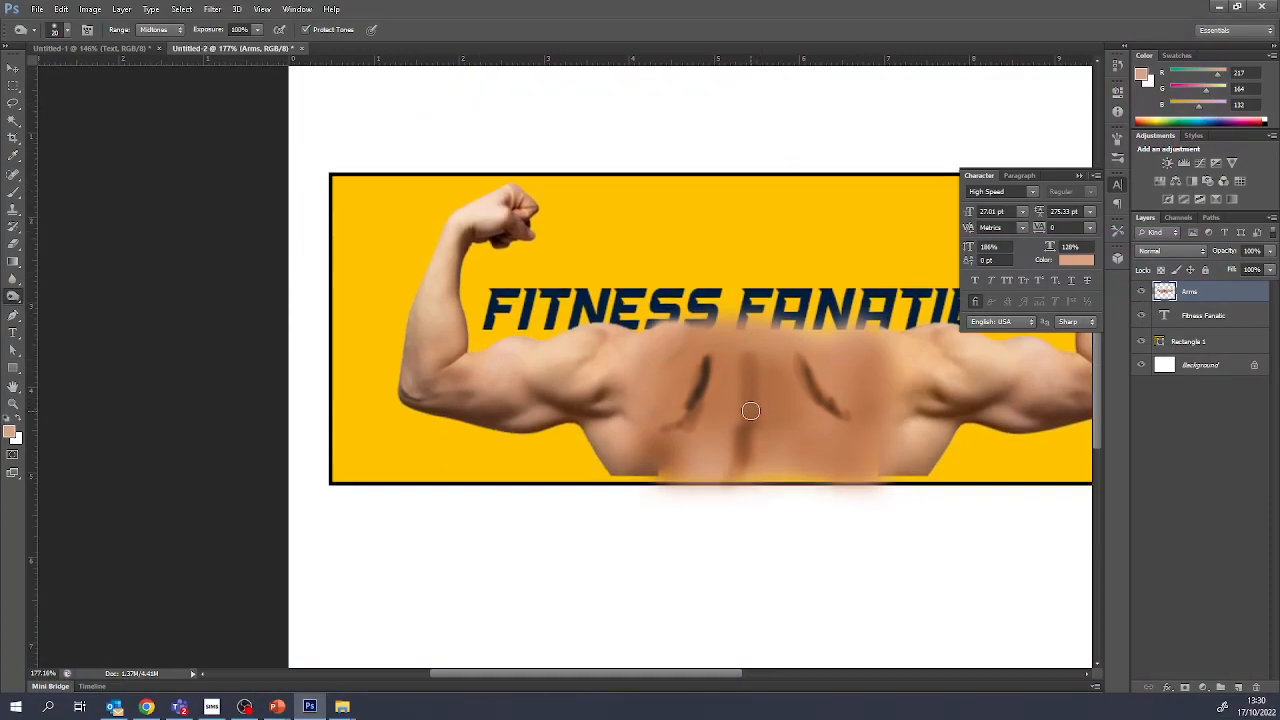
Sample light skin from the left upper arm and paint a rounded head and neck shape above the back with an enlarged Brush
{"action": "key", "text": "9"}
{"action": "left_click", "coordinate": [506, 360], "text": "alt"}
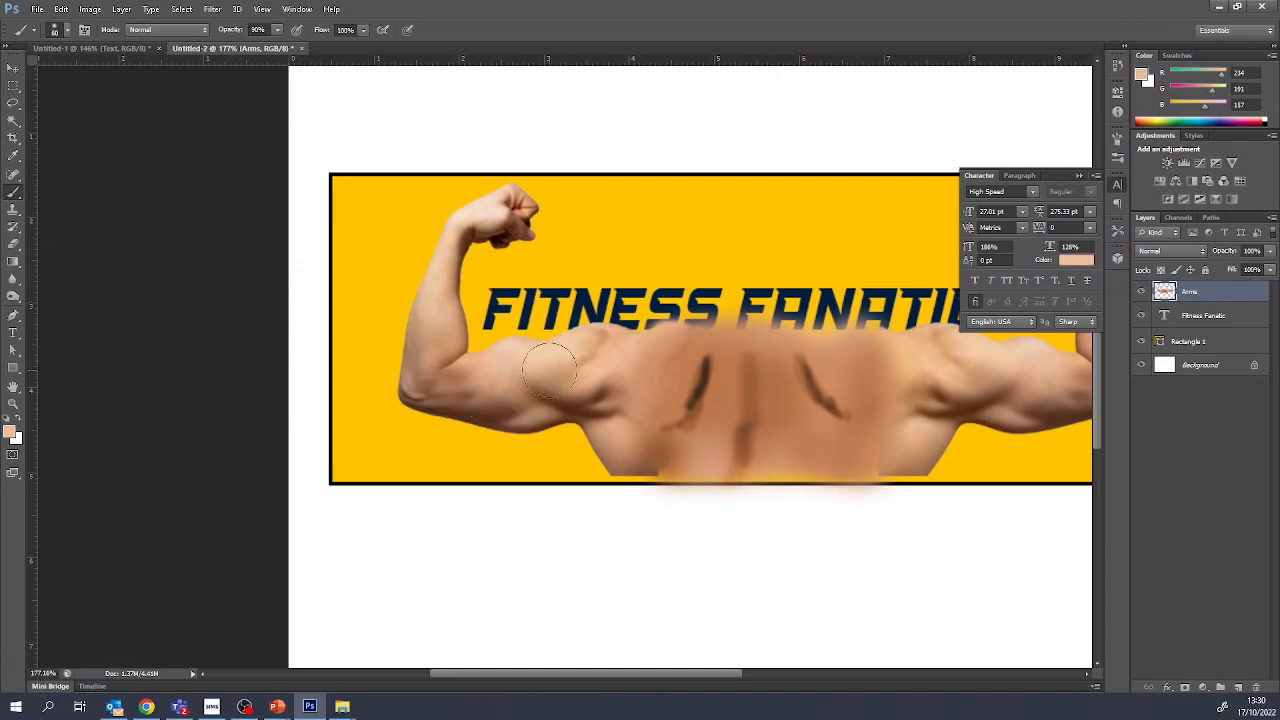
{"action": "scroll", "coordinate": [802, 437], "scroll_direction": "up", "scroll_amount": 1}
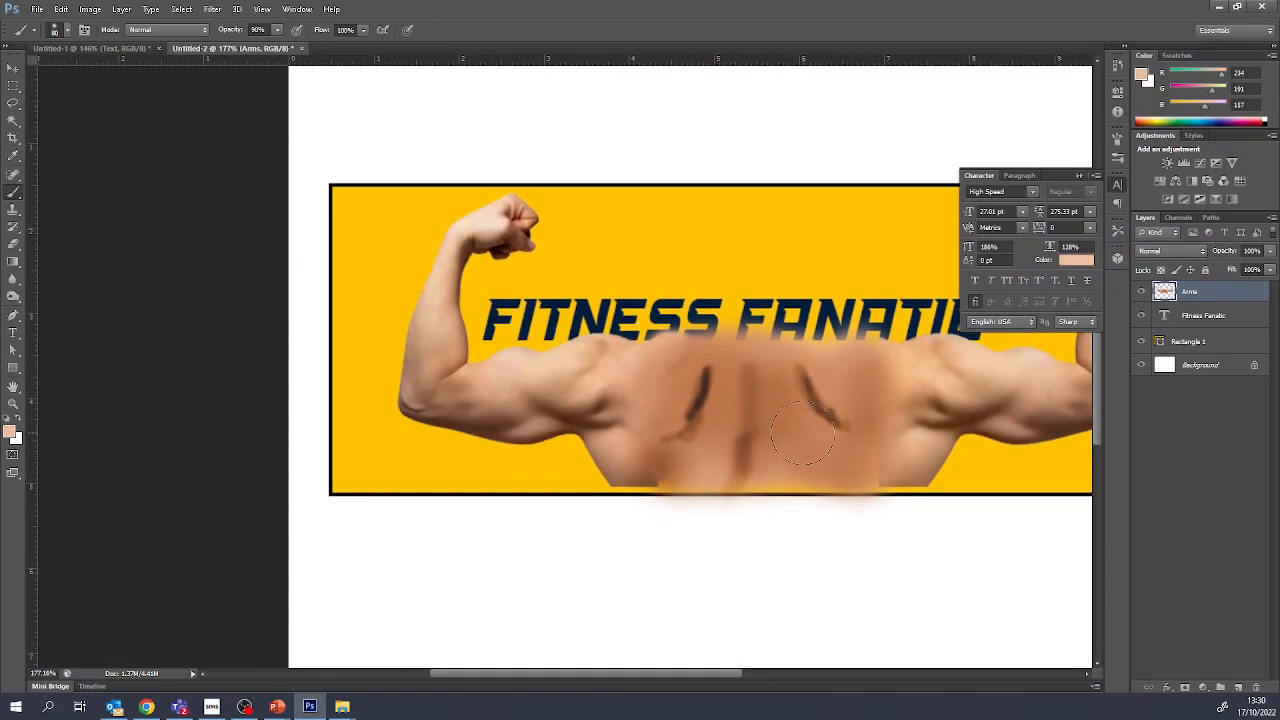
{"action": "key", "text": "bracketright"}
{"action": "key", "text": "bracketright"}
{"action": "mouse_move", "coordinate": [749, 244]}
{"action": "left_mouse_down"}
{"action": "mouse_move", "coordinate": [765, 298]}
{"action": "mouse_move", "coordinate": [740, 305]}
{"action": "mouse_move", "coordinate": [745, 318]}
{"action": "mouse_move", "coordinate": [737, 296]}
{"action": "mouse_move", "coordinate": [751, 280]}
{"action": "mouse_move", "coordinate": [790, 305]}
{"action": "mouse_move", "coordinate": [775, 297]}
{"action": "left_mouse_up"}
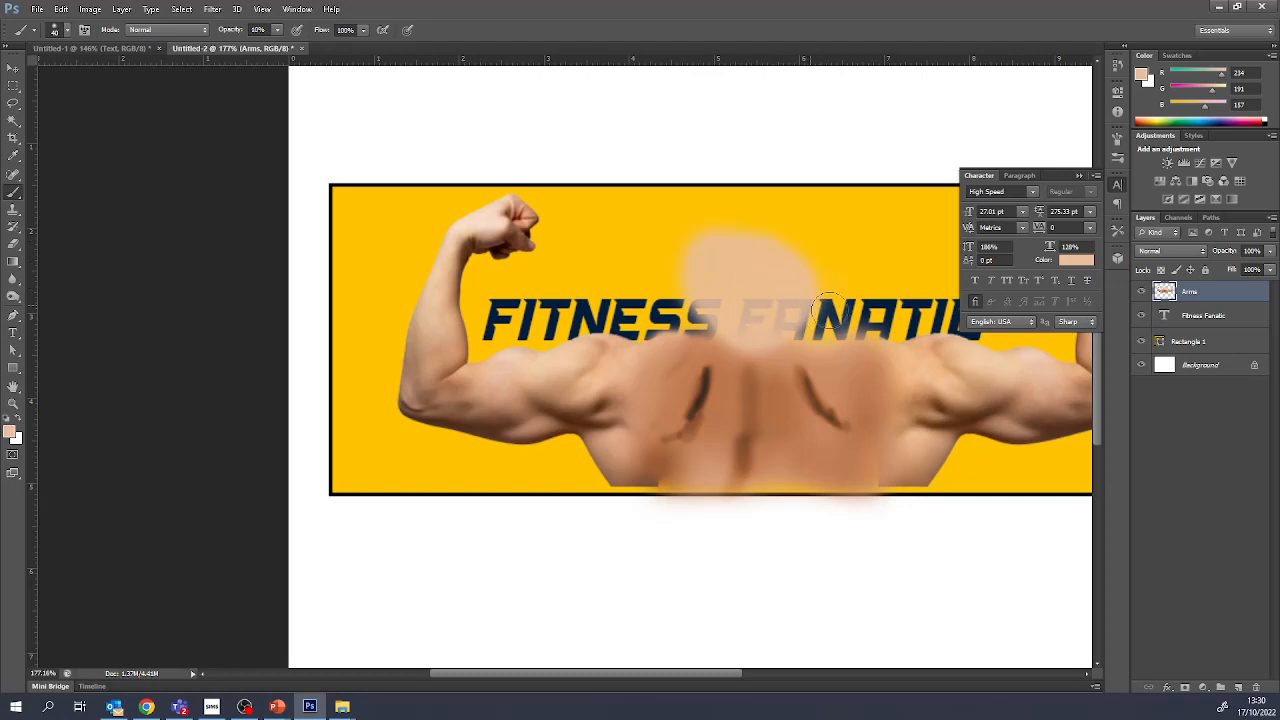
Widen and fill out the head shape over the title with a 40-pixel brush, raising its opacity to 56%
{"action": "scroll", "coordinate": [805, 312], "scroll_direction": "up", "scroll_amount": 5}
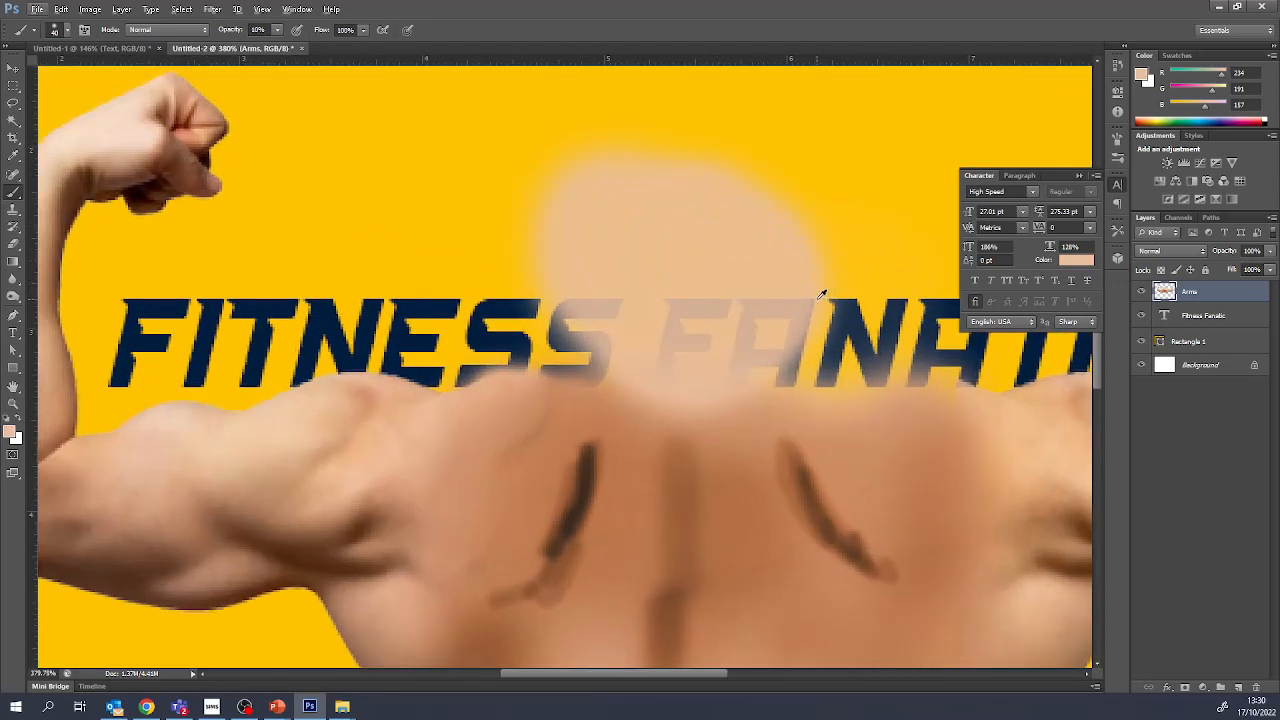
{"action": "mouse_move", "coordinate": [808, 286]}
{"action": "left_mouse_down"}
{"action": "mouse_move", "coordinate": [804, 320]}
{"action": "mouse_move", "coordinate": [786, 301]}
{"action": "mouse_move", "coordinate": [664, 266]}
{"action": "mouse_move", "coordinate": [676, 260]}
{"action": "mouse_move", "coordinate": [624, 238]}
{"action": "mouse_move", "coordinate": [654, 266]}
{"action": "mouse_move", "coordinate": [620, 287]}
{"action": "mouse_move", "coordinate": [646, 311]}
{"action": "left_mouse_up"}
{"action": "key", "text": "5"}
{"action": "key", "text": "6"}
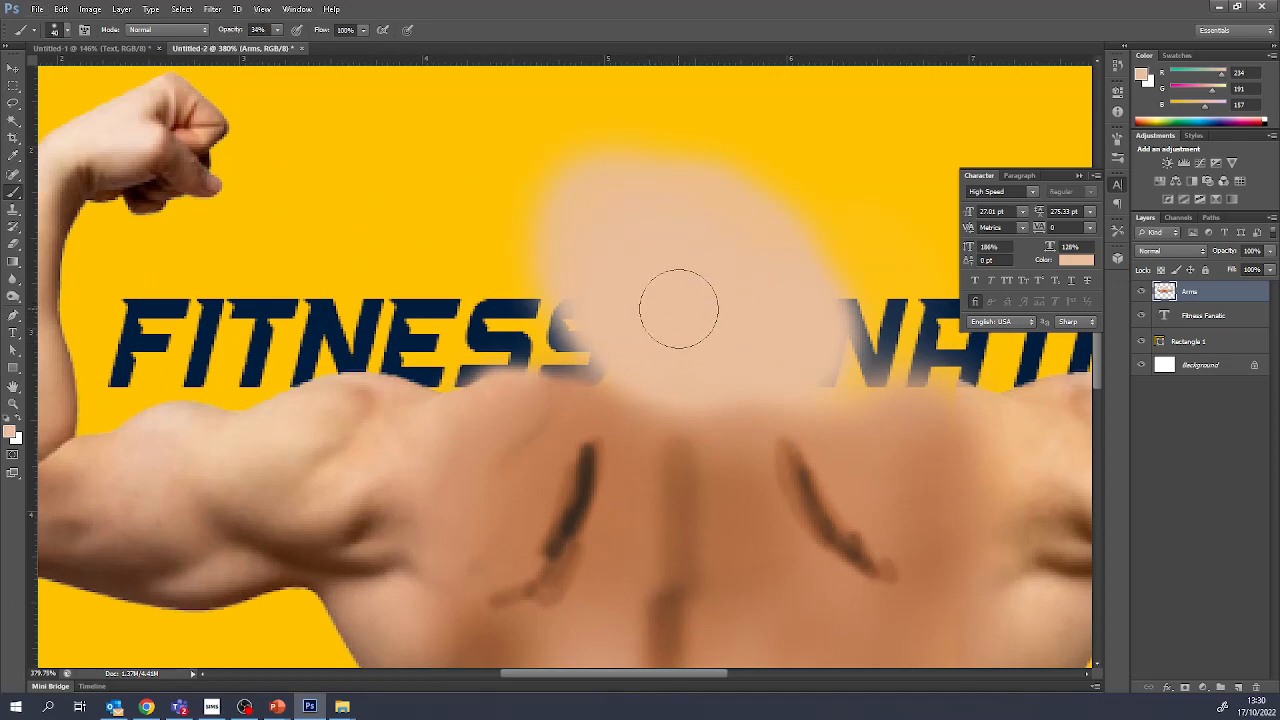
{"action": "mouse_move", "coordinate": [575, 270]}
{"action": "left_mouse_down"}
{"action": "mouse_move", "coordinate": [657, 260]}
{"action": "mouse_move", "coordinate": [700, 286]}
{"action": "mouse_move", "coordinate": [737, 269]}
{"action": "mouse_move", "coordinate": [737, 240]}
{"action": "left_mouse_up"}
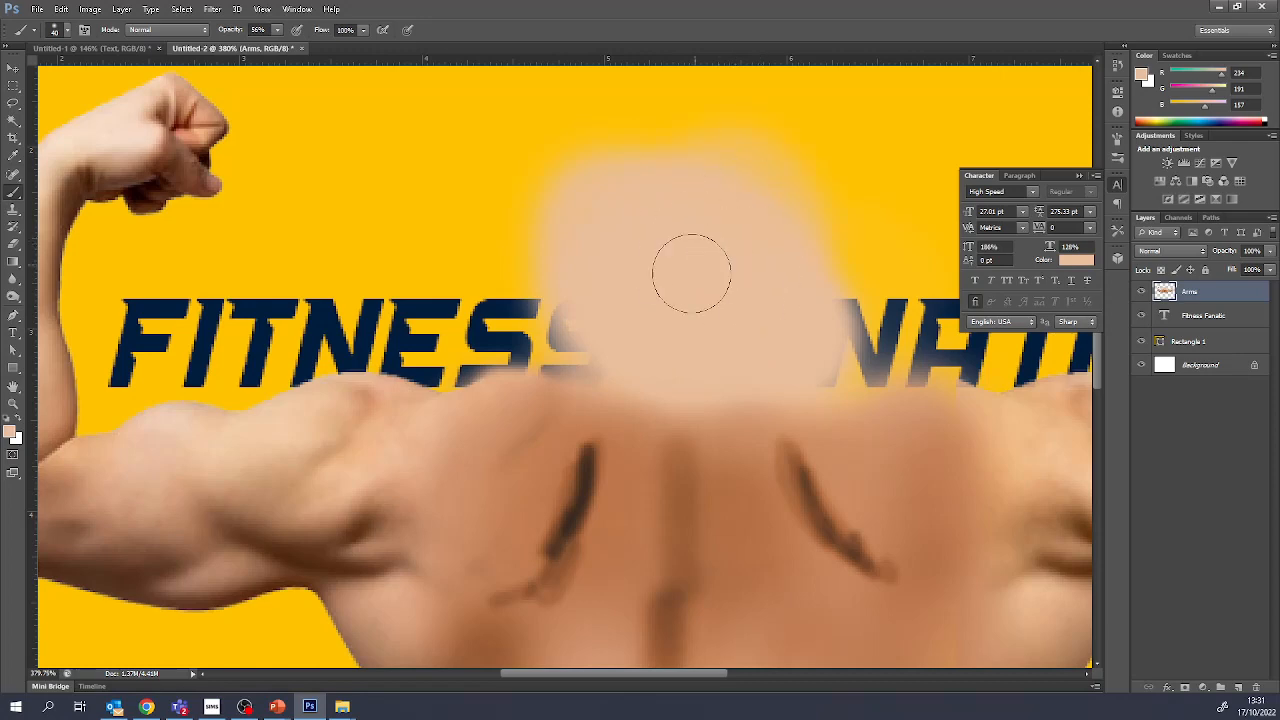